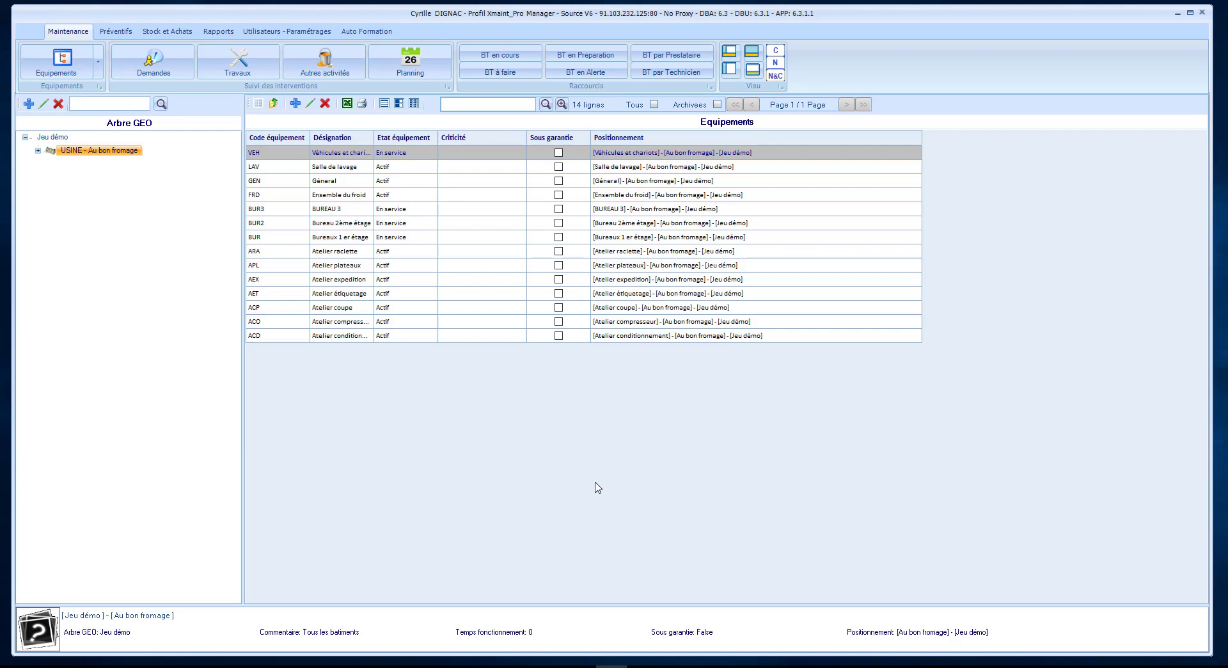
Open the Fournisseurs supplier list from the Stock et Achats tab.
click(160, 32)
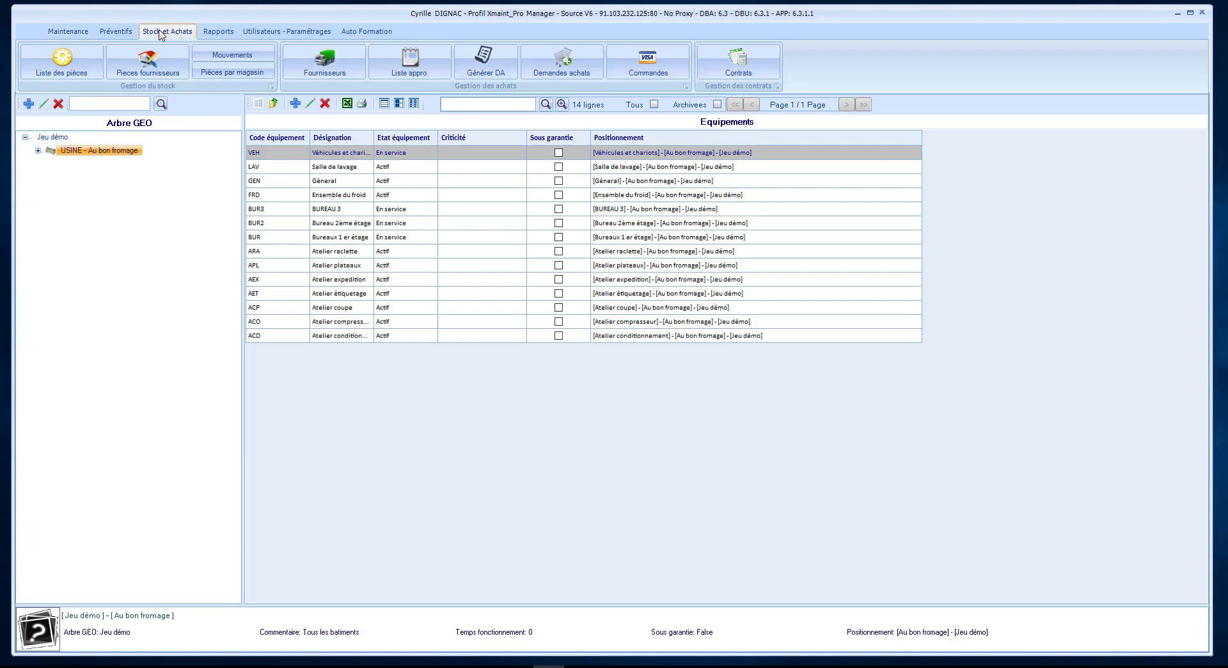
click(325, 60)
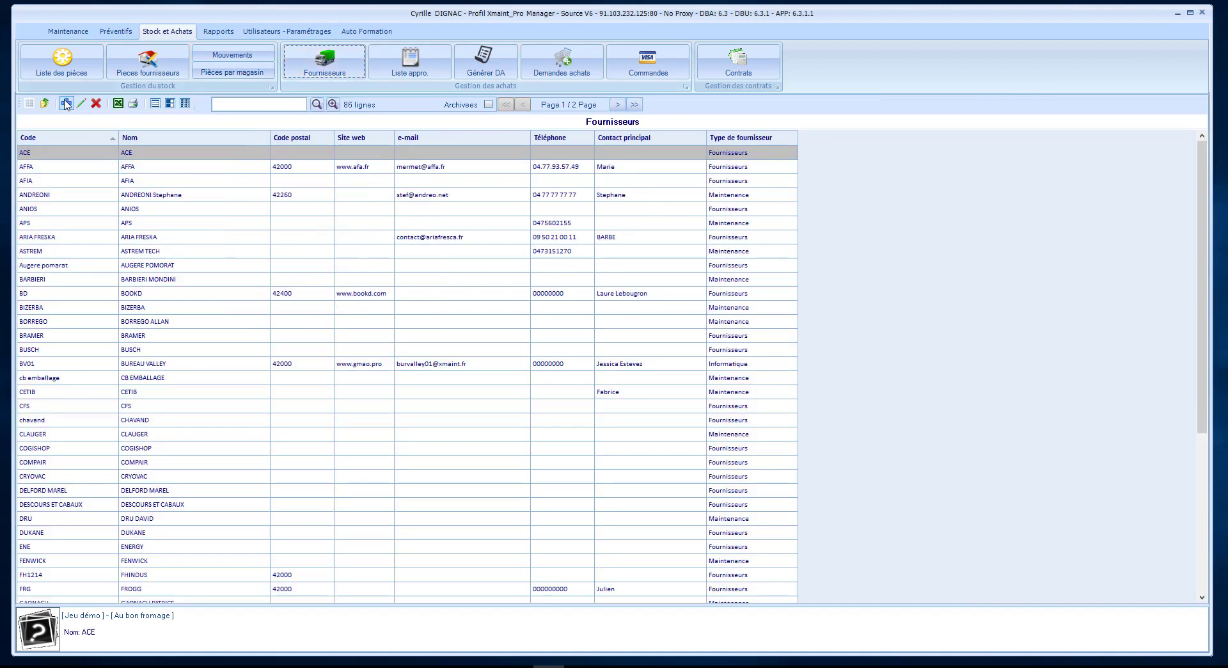
Create a supplier with code FR0001 and name MON FOURNISSEUR, and save it.
click(67, 105)
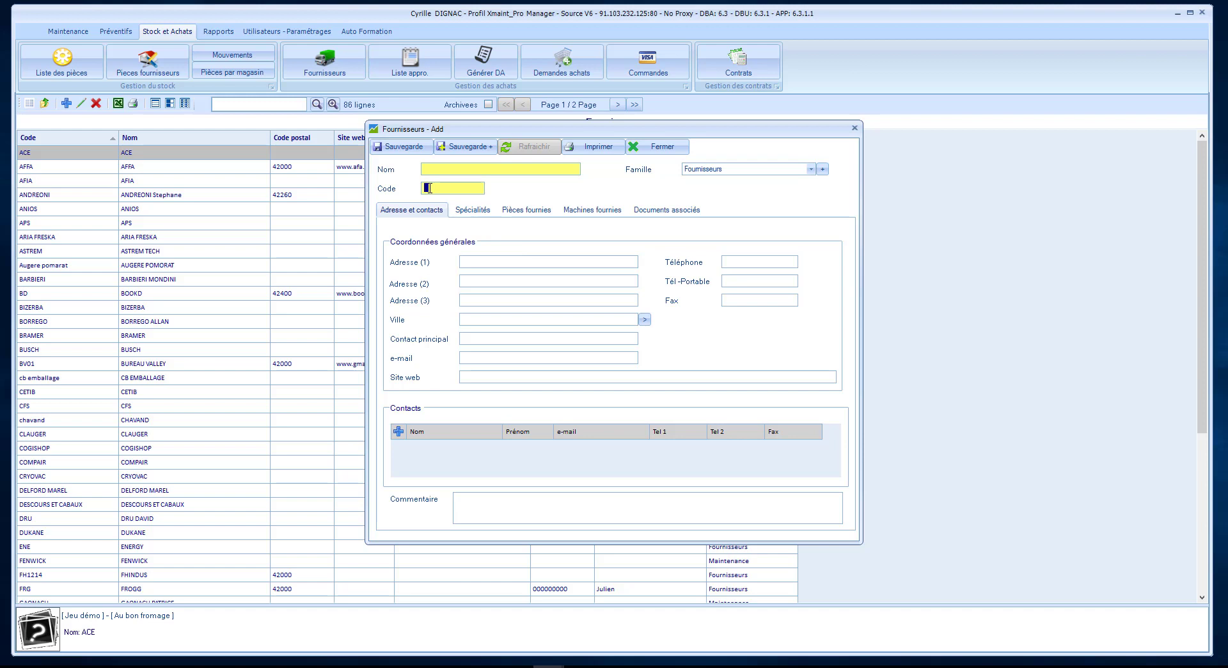
click(430, 188)
text(FR0001)
click(432, 167)
text(MON FOURNIUS)
key(BackSpace)
text(SSEUR)
click(397, 149)
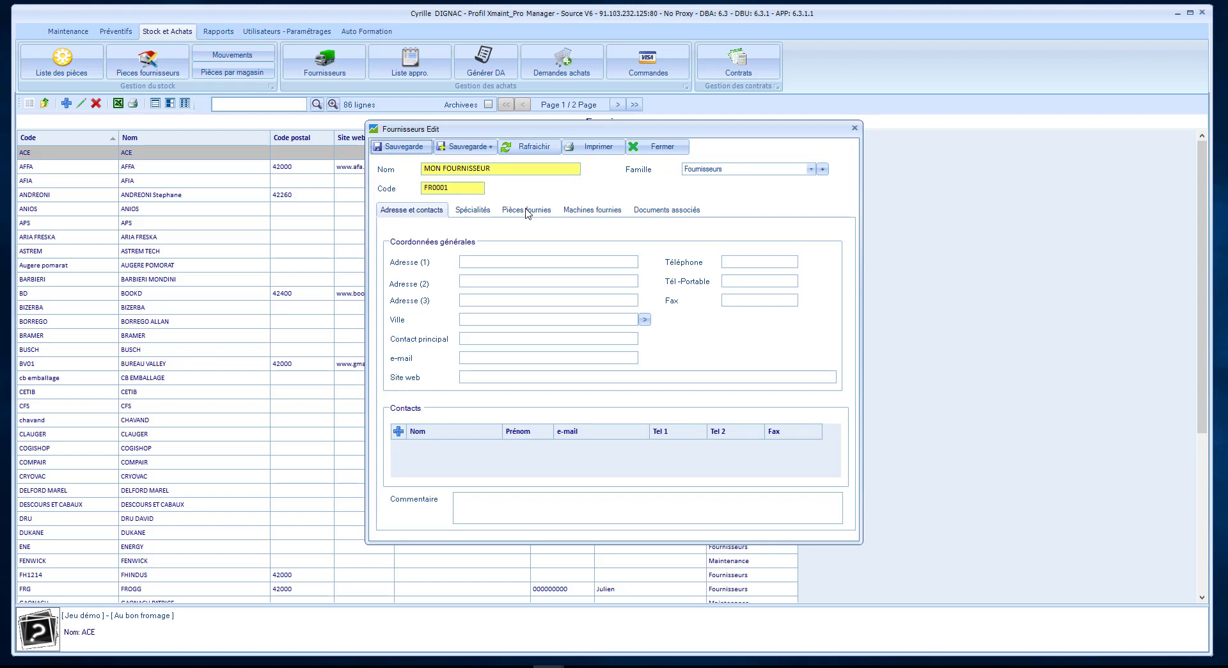
Enter the supplier's first address line and phone number.
click(507, 262)
text(Rue de la Marine)
click(746, 261)
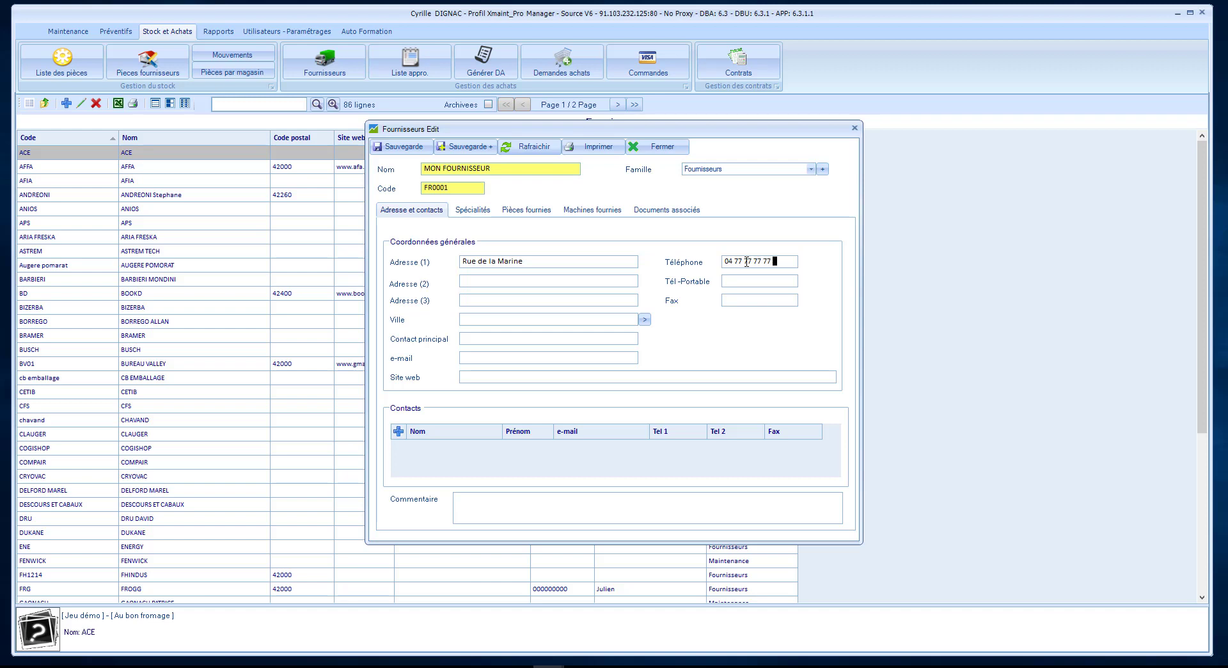
Set the supplier's city by searching 'saint' 'et' and choosing the matching result.
click(521, 319)
text(saint)
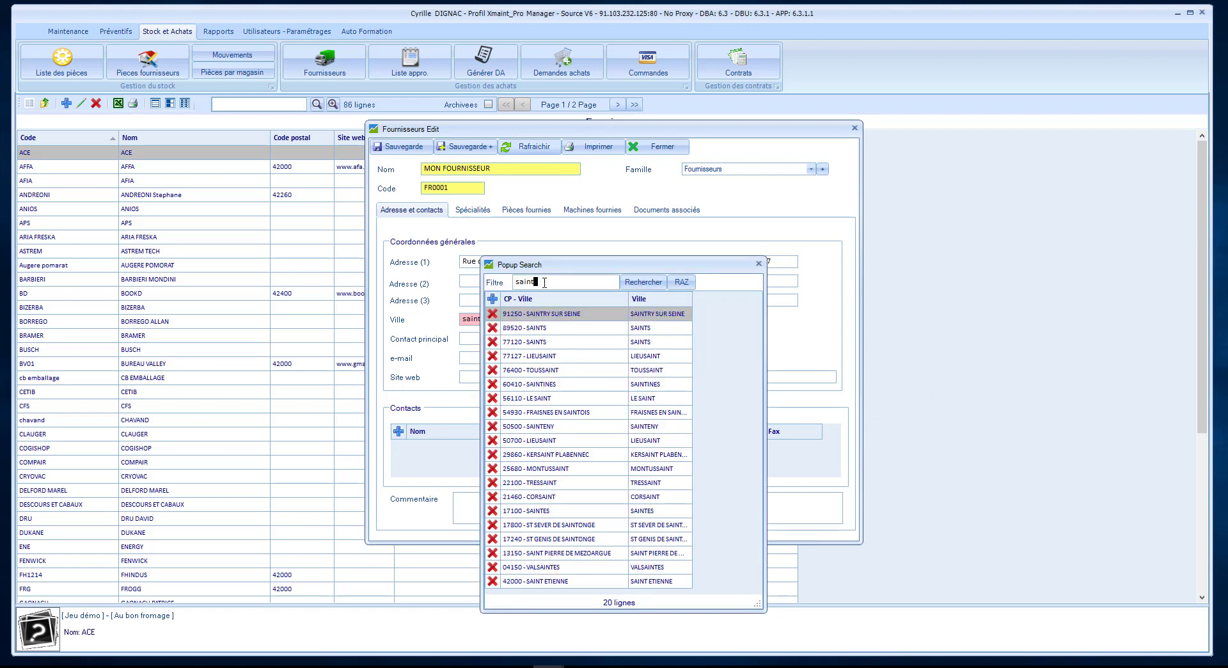
text(et)
click(549, 581)
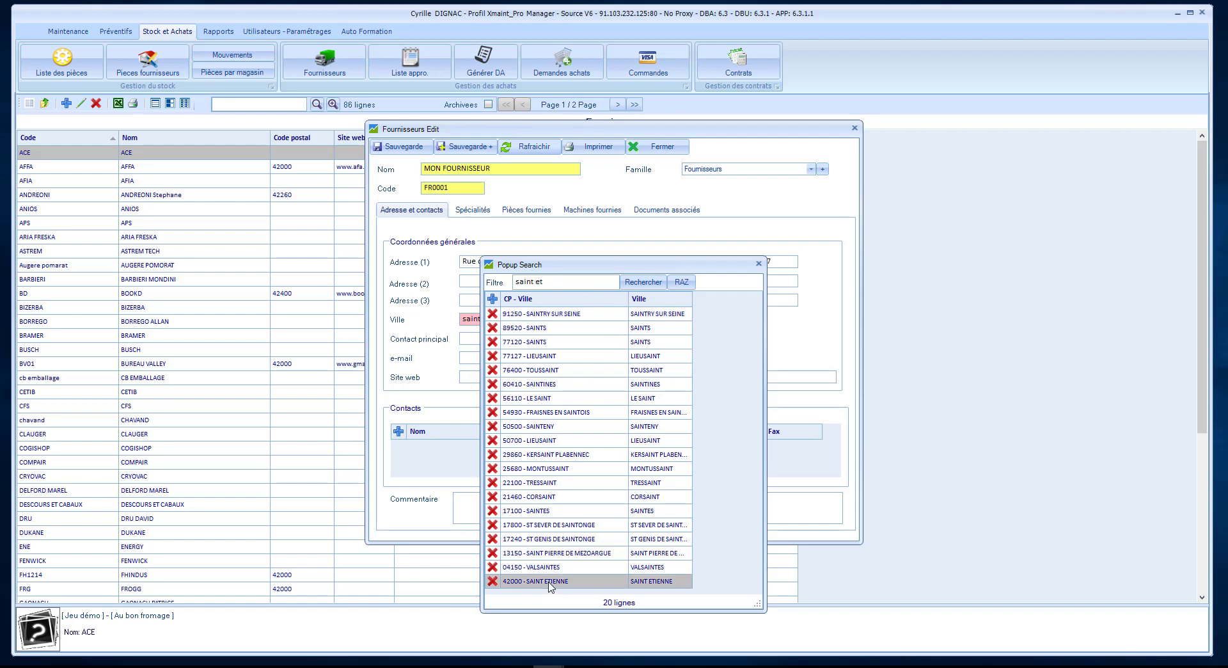
double_click(550, 581)
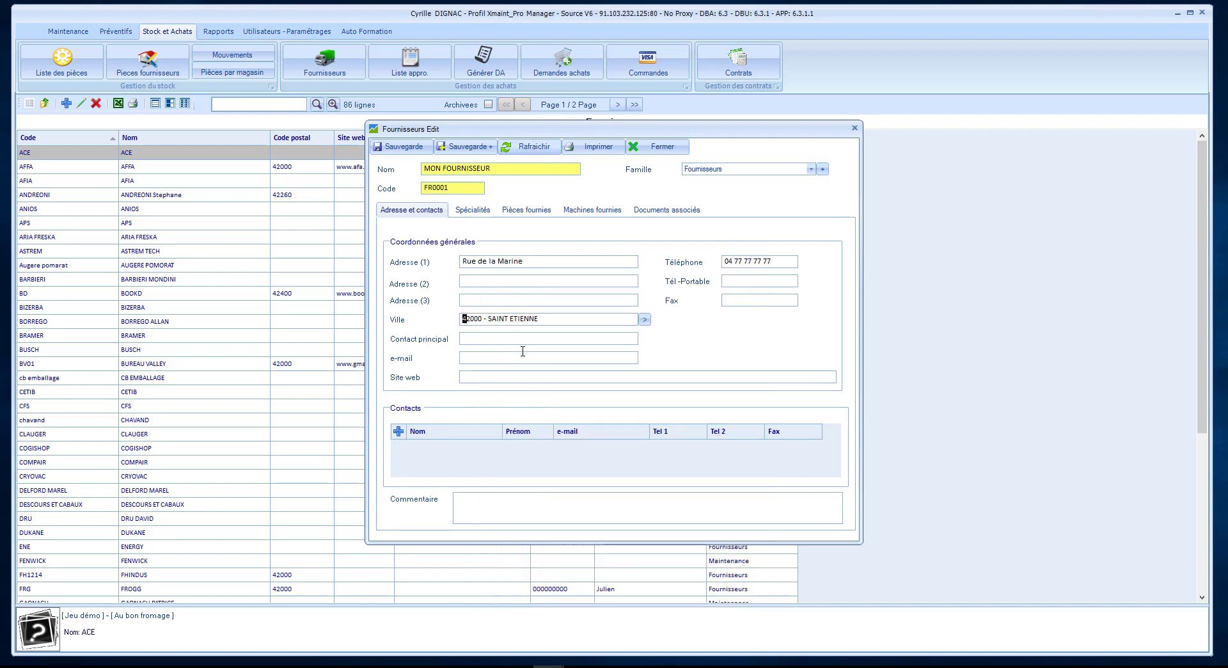
click(474, 339)
text(Perrin)
click(465, 357)
click(477, 377)
text(www.gmao.pro)
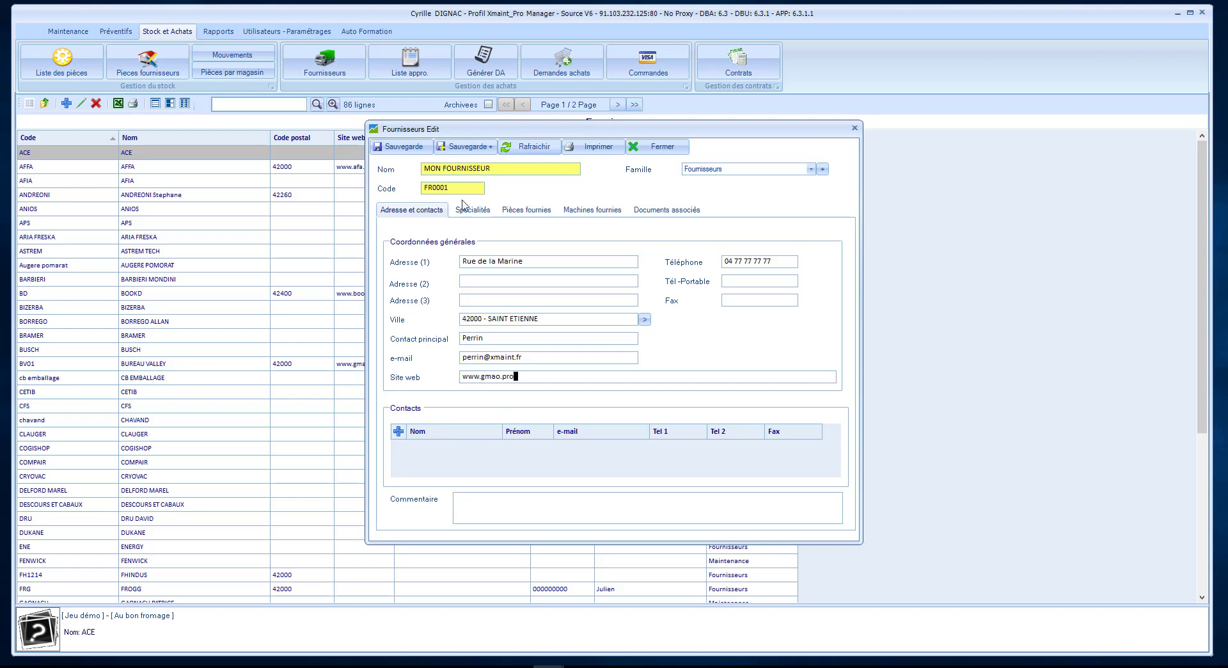
click(419, 151)
Change the supplier family to Maintenance and save.
click(810, 170)
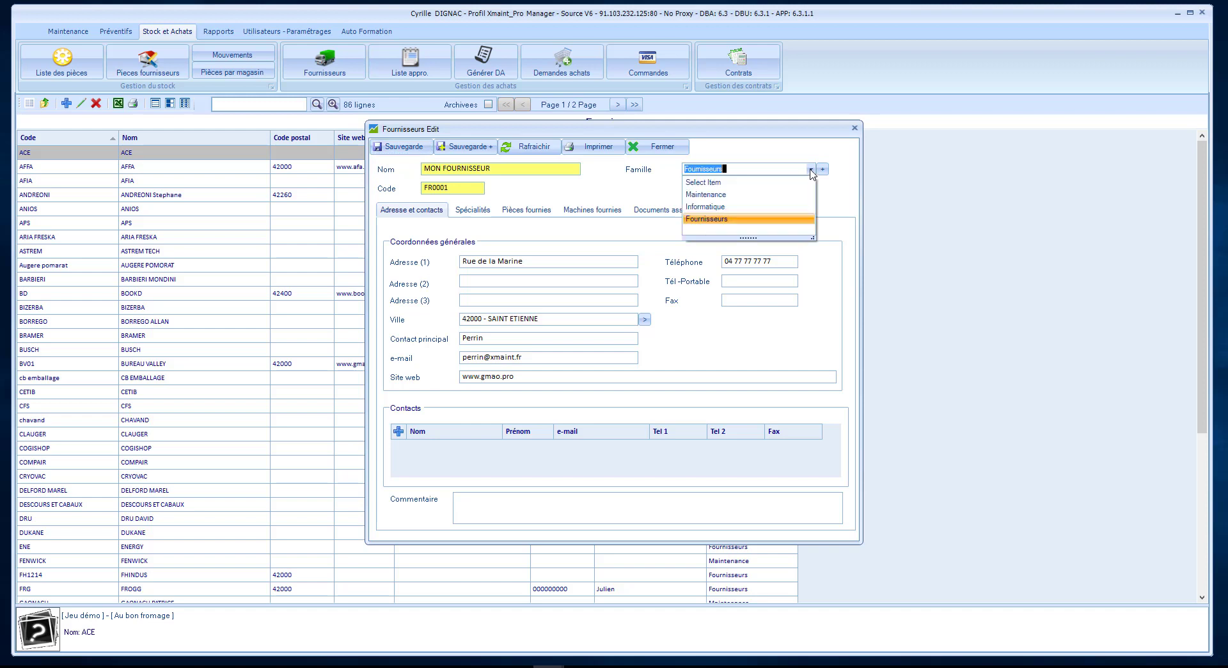
click(709, 194)
click(411, 149)
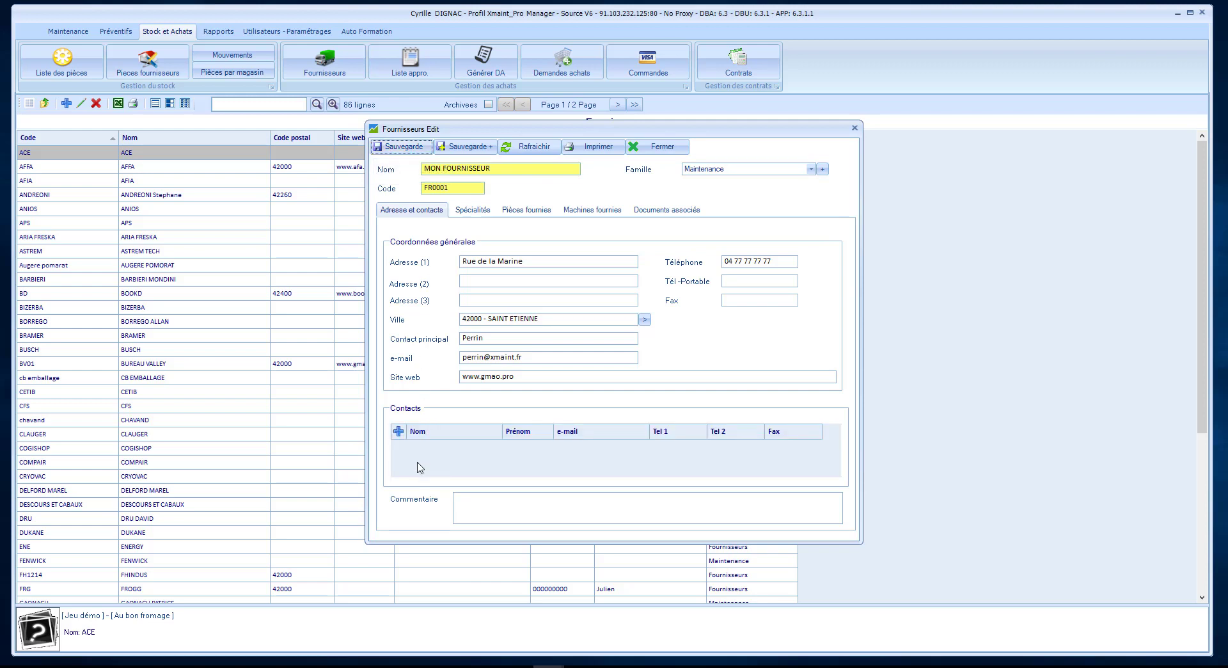
Add and save a contact person with first and last name in the Contacts grid.
click(398, 433)
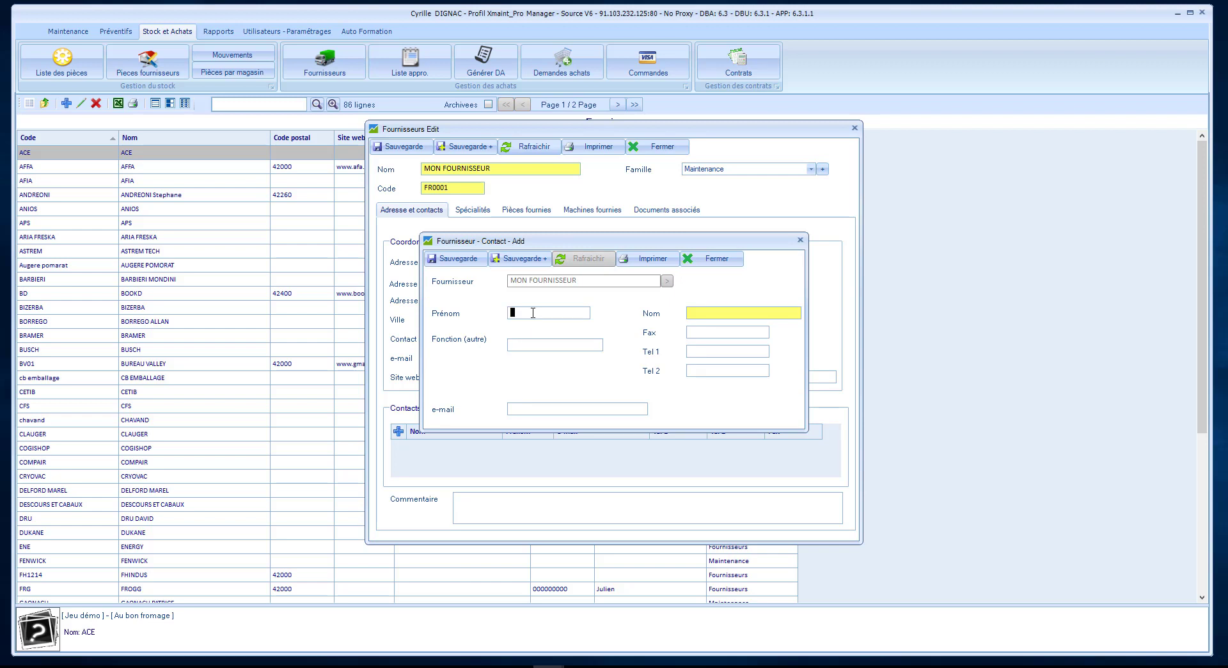
click(708, 314)
click(473, 260)
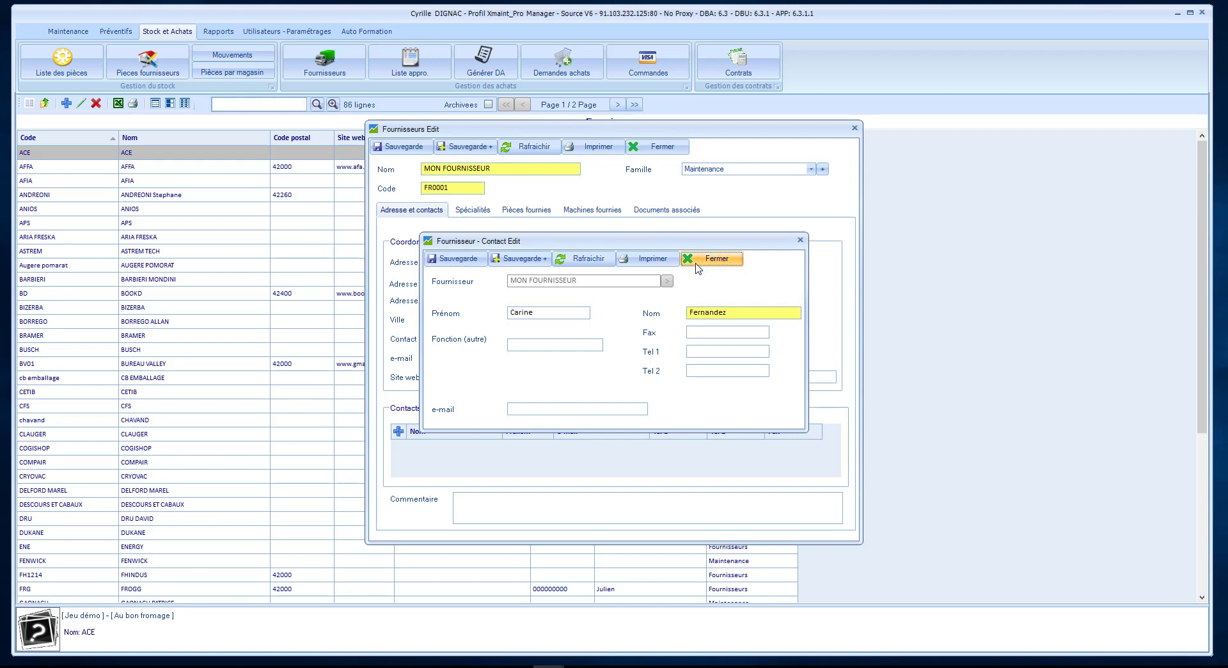
click(696, 264)
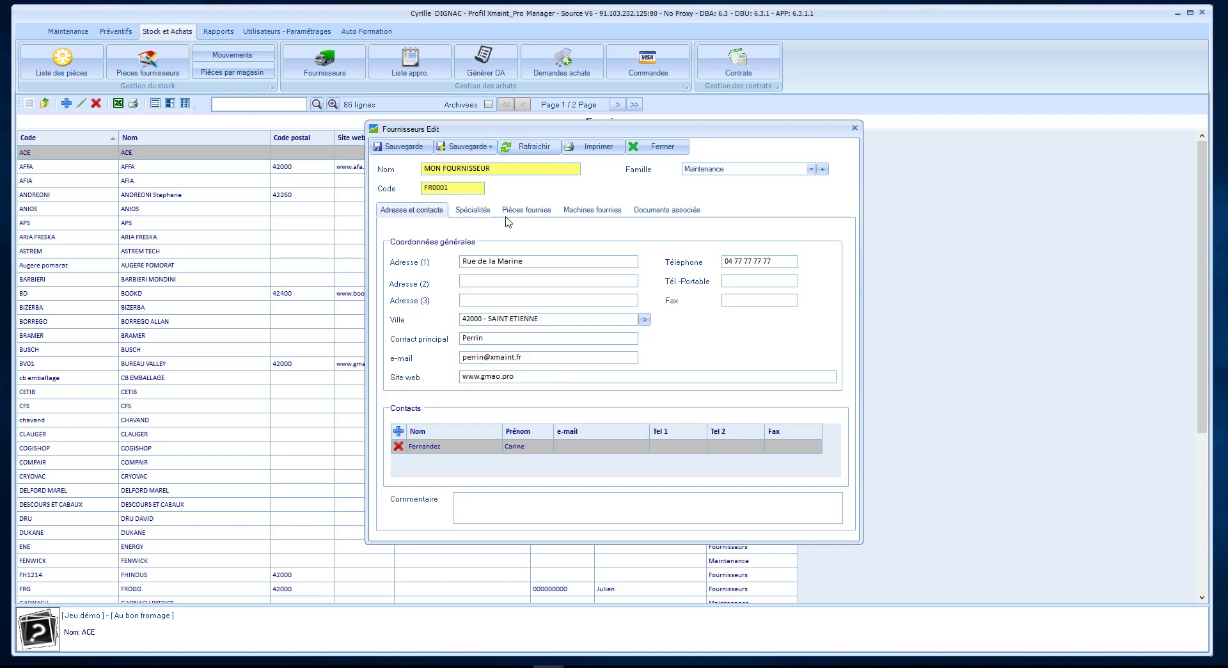
click(481, 212)
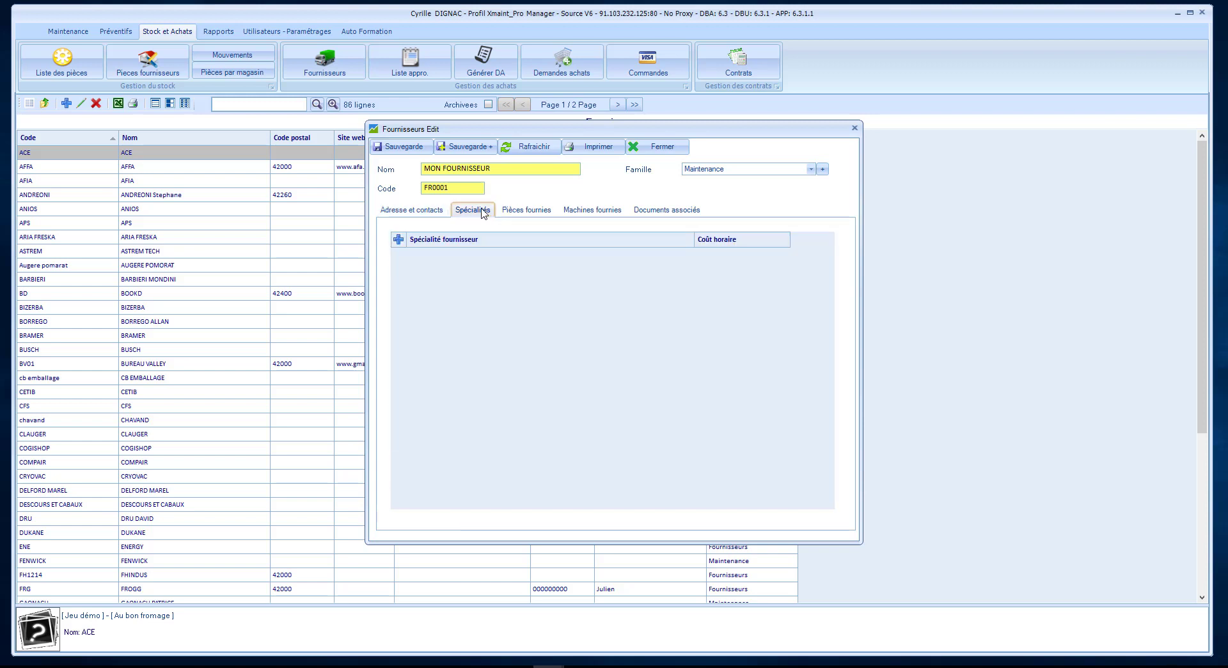
Add specialty MAINTENANCE with hourly cost 100 and save it.
click(398, 240)
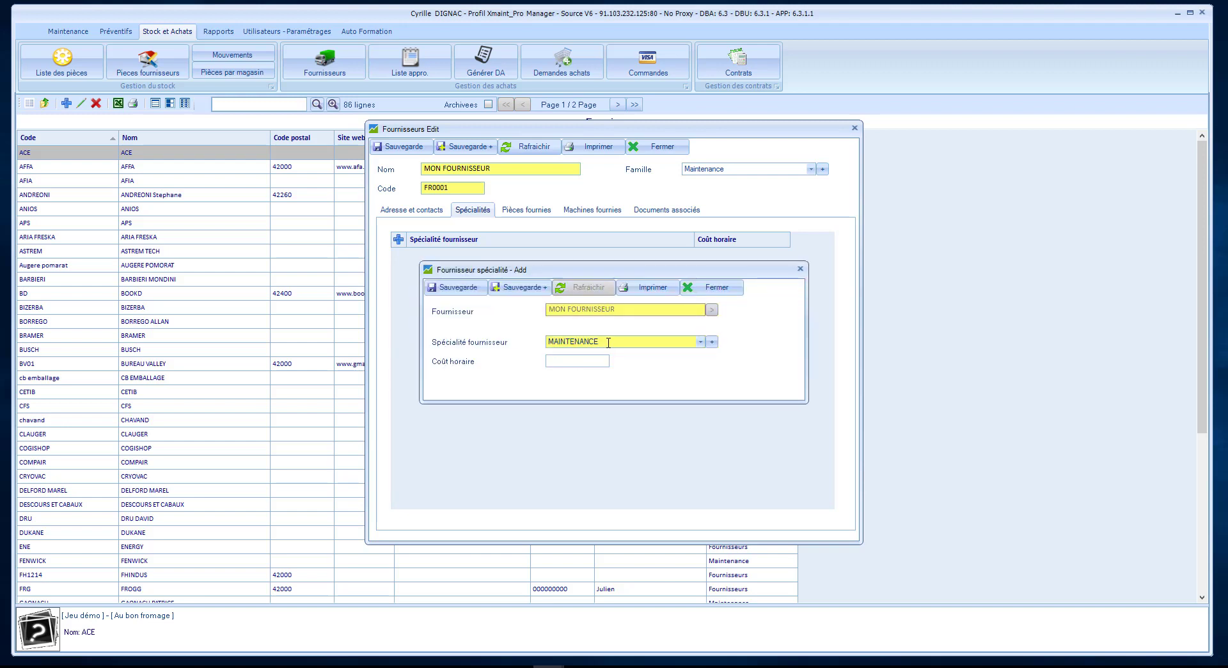
click(700, 342)
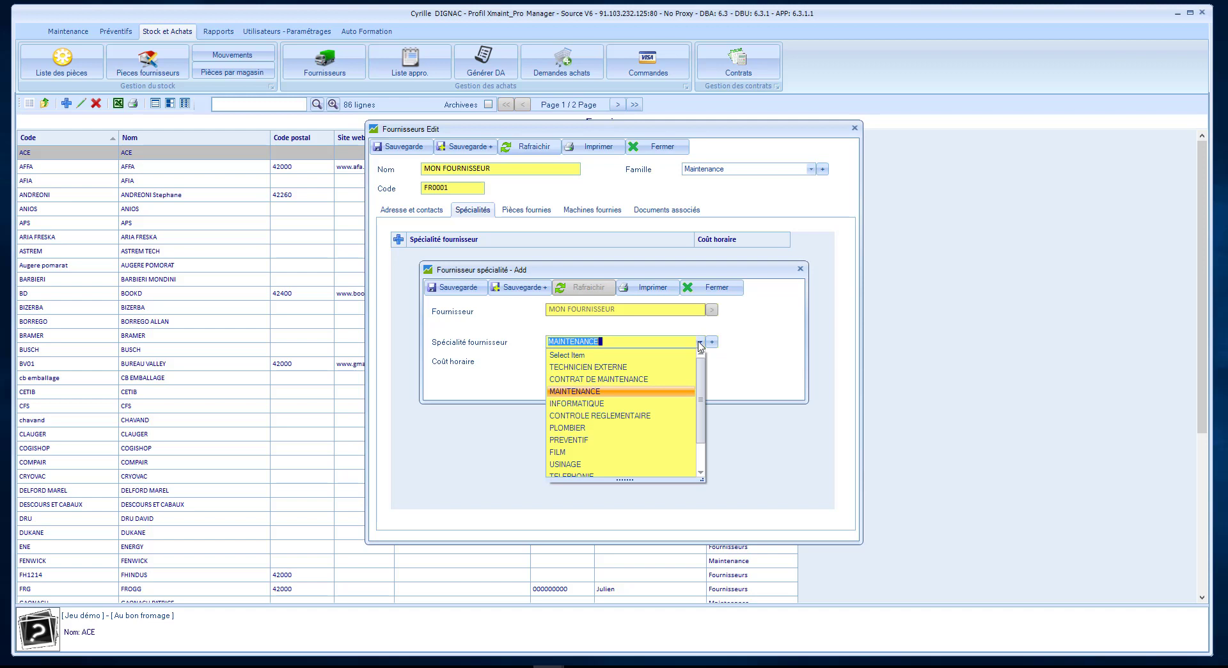
click(700, 343)
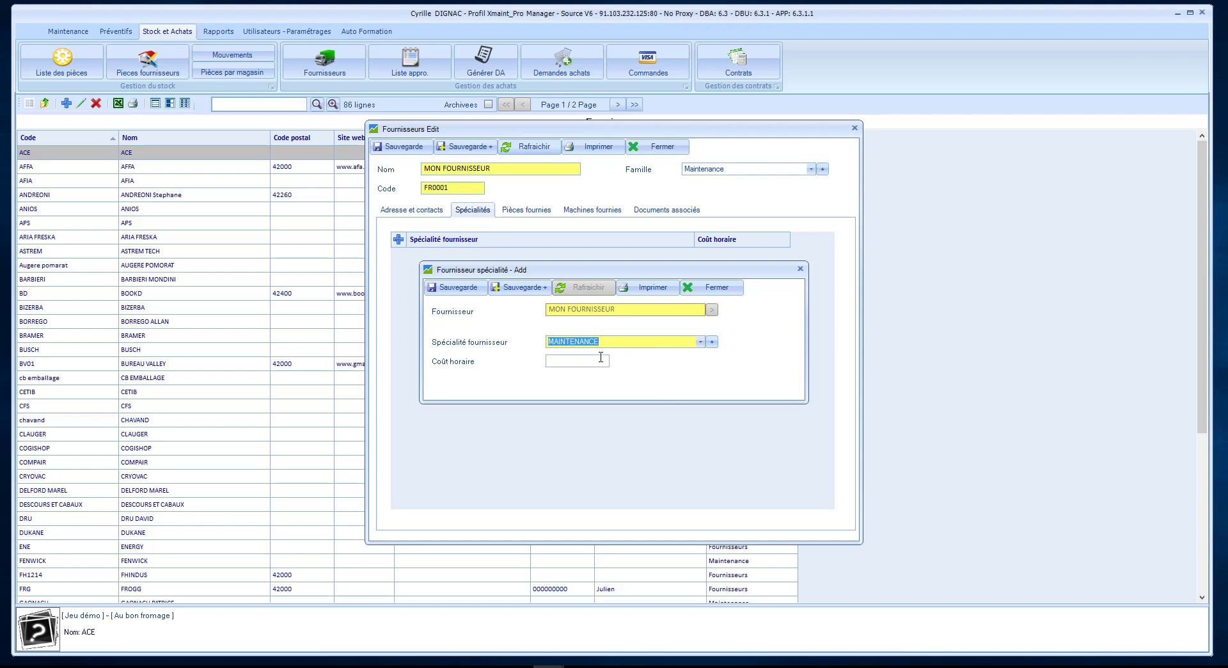
click(595, 358)
text(100)
click(473, 289)
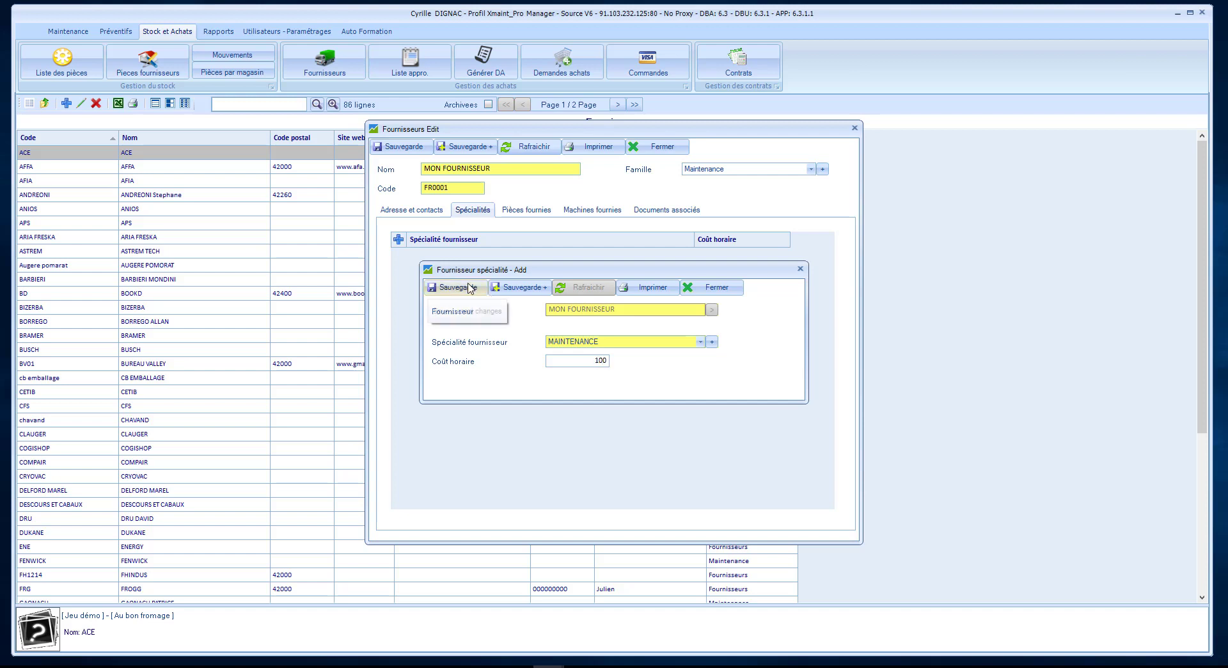
click(731, 289)
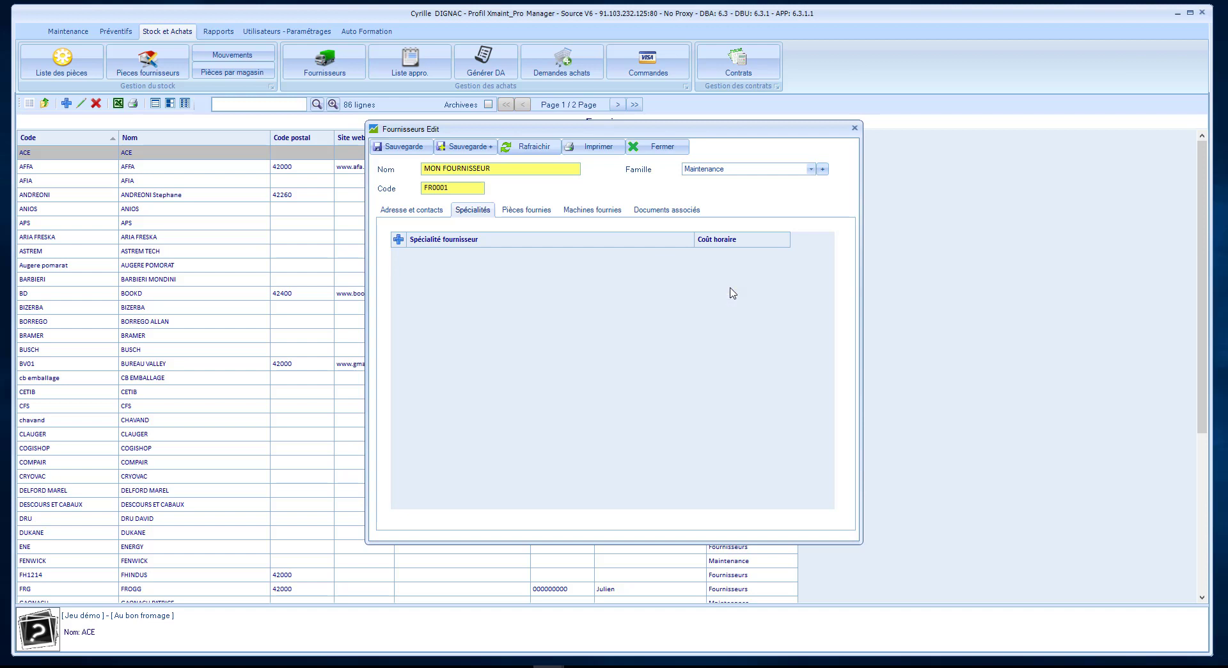
click(399, 241)
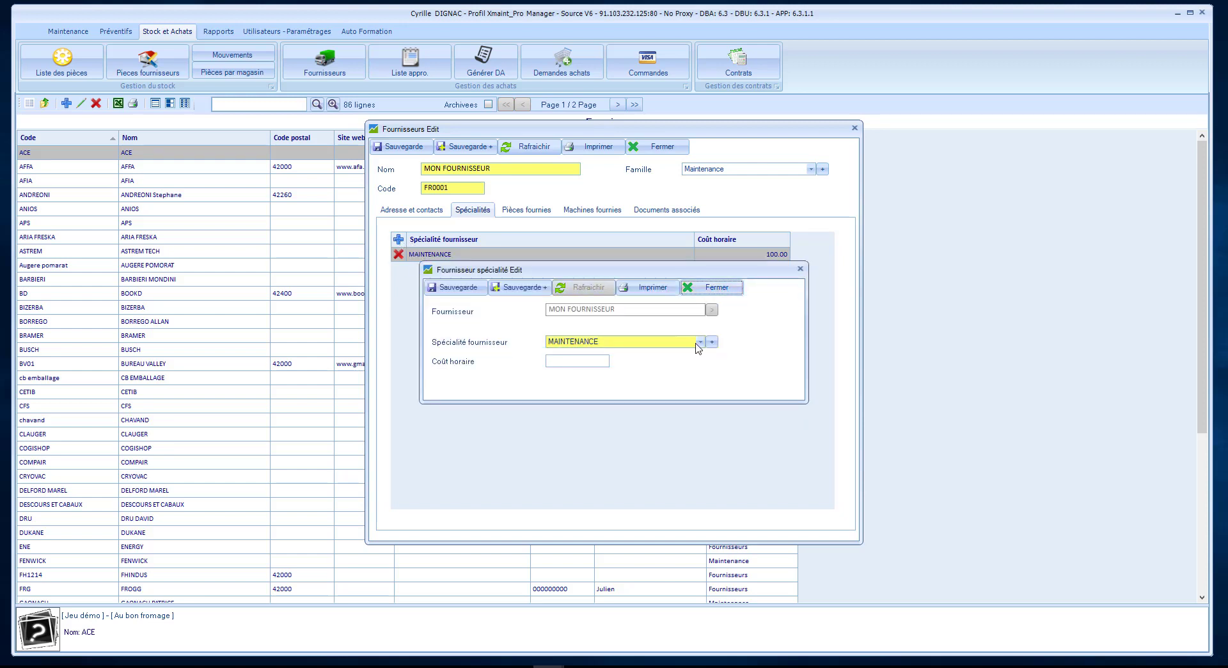
Save specialty CONTROLE REGLEMENTAIRE with hourly cost 150.
click(700, 342)
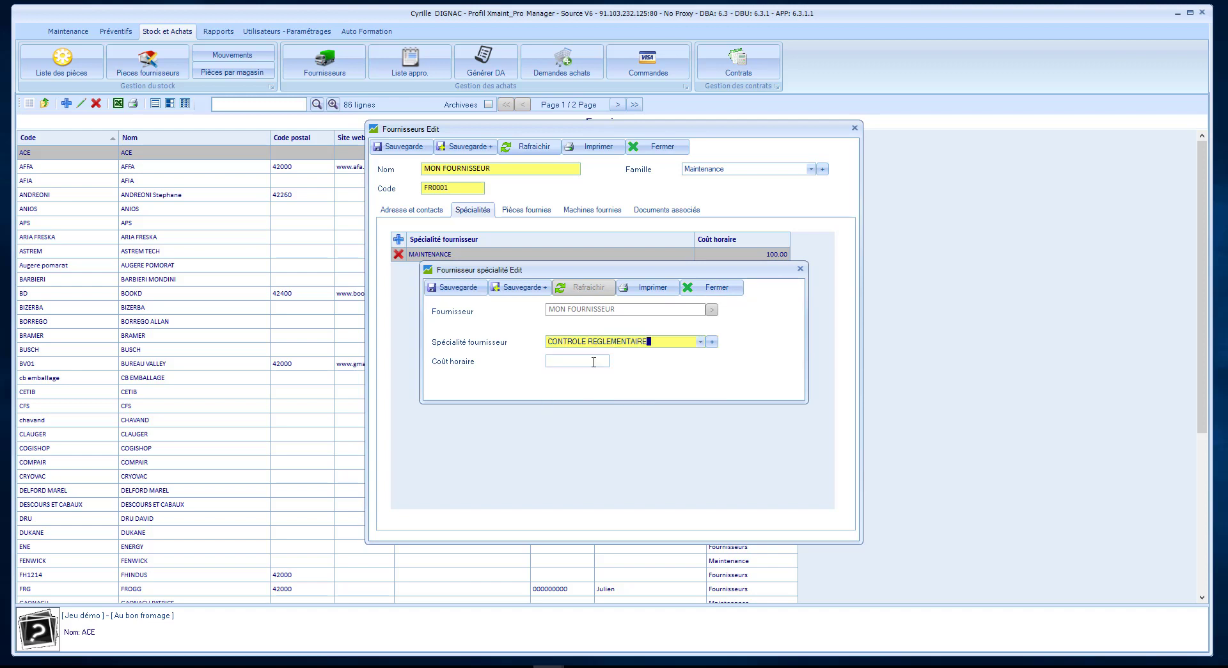
click(593, 361)
text(150)
click(455, 288)
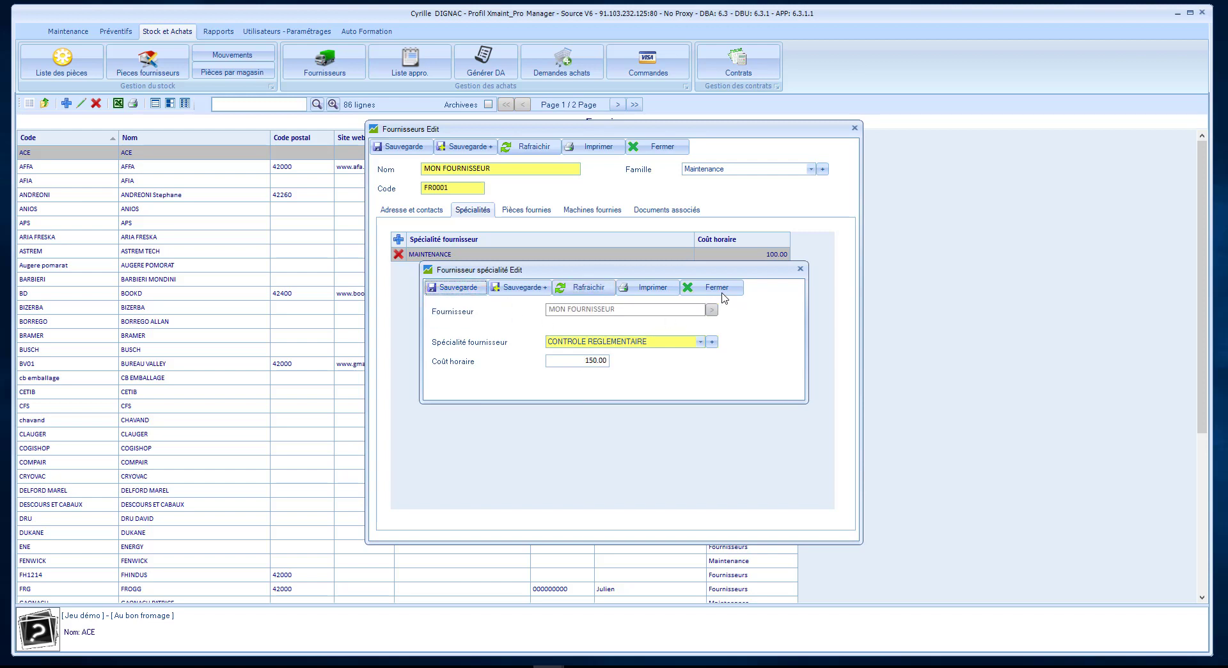
click(722, 291)
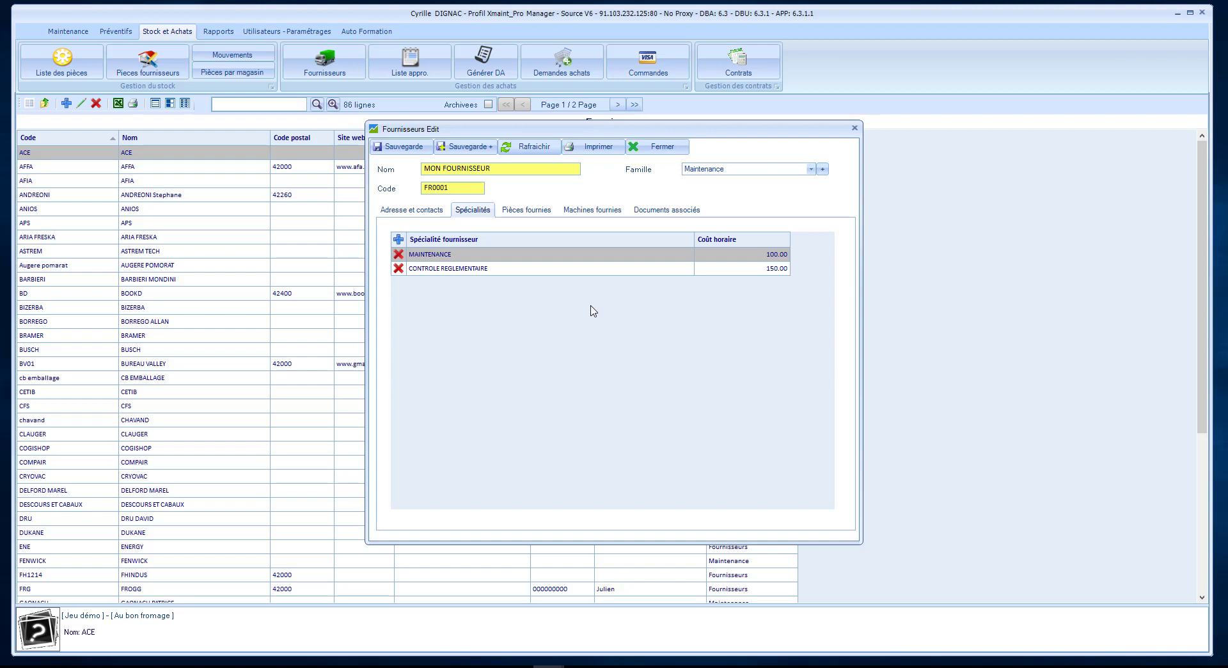
click(537, 215)
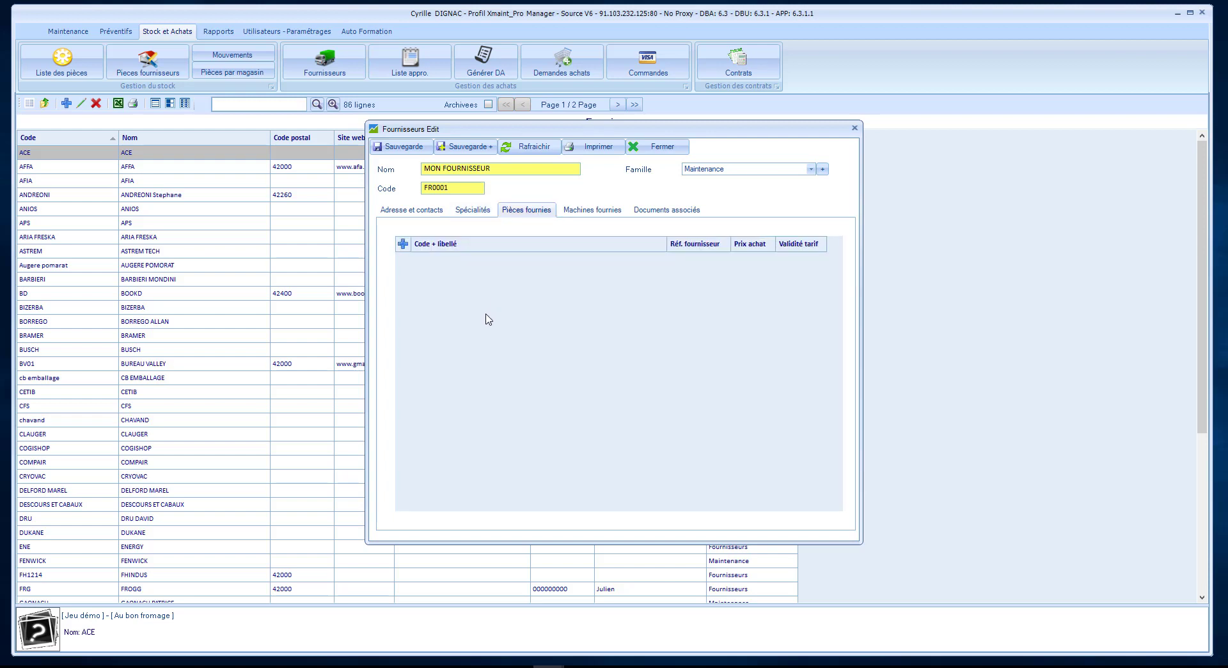
Start a new supplied part and pick 150915HUI - HUILE from the parts lookup.
click(403, 245)
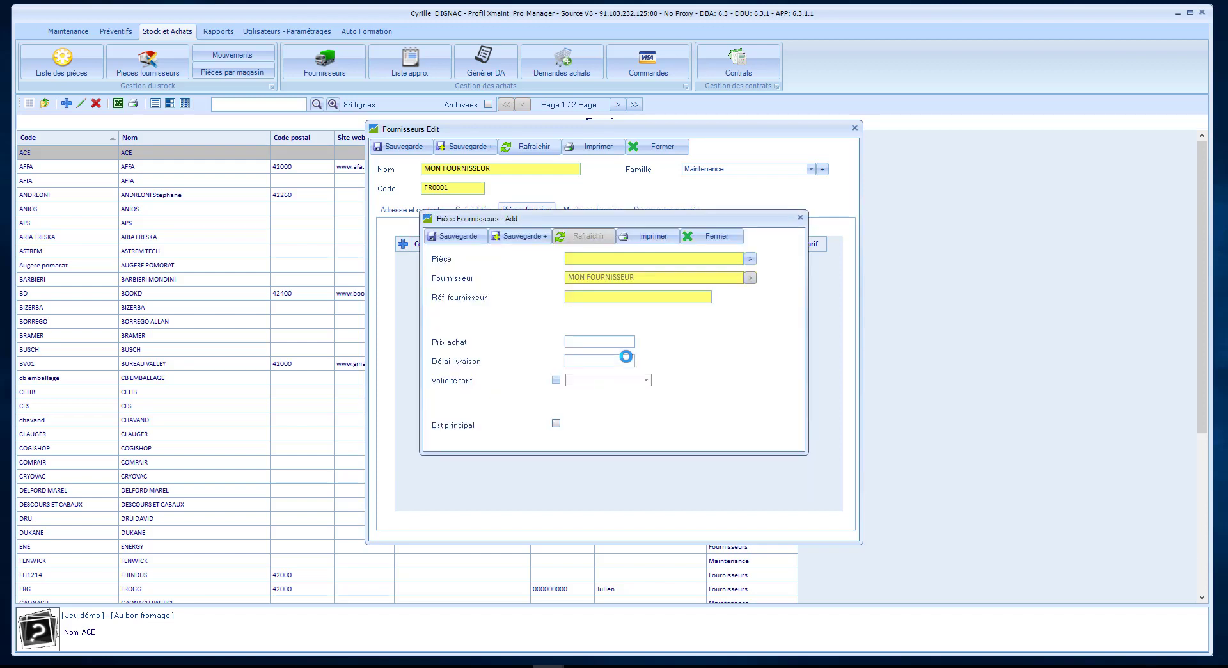
click(750, 258)
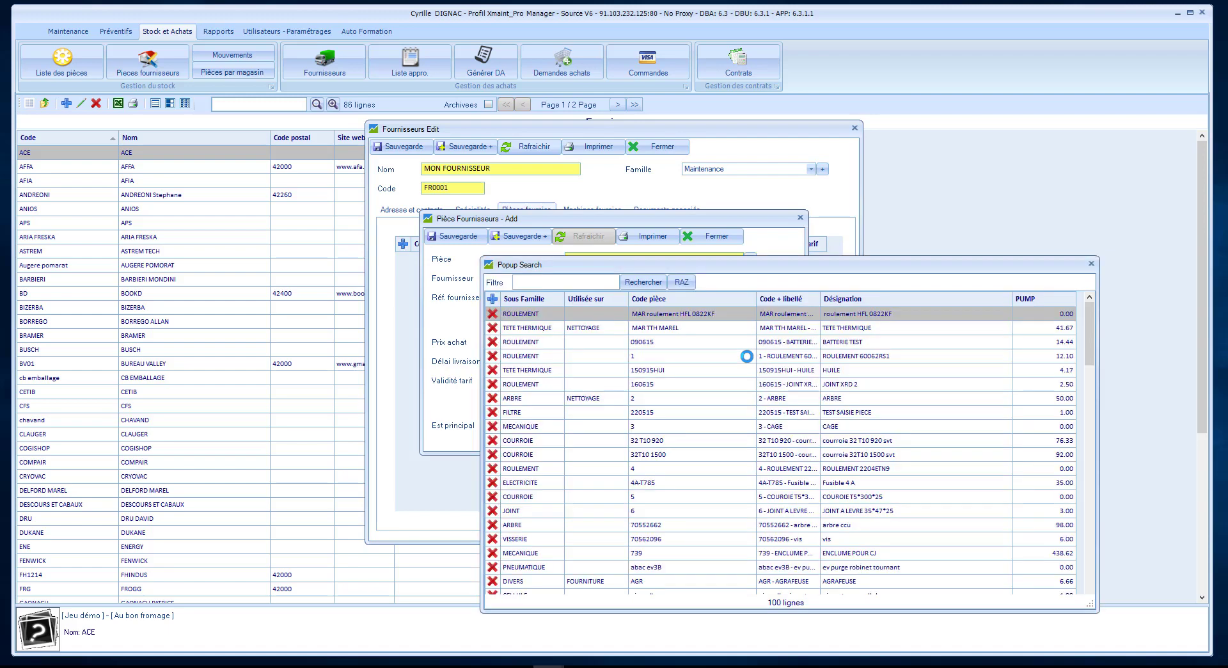
double_click(682, 371)
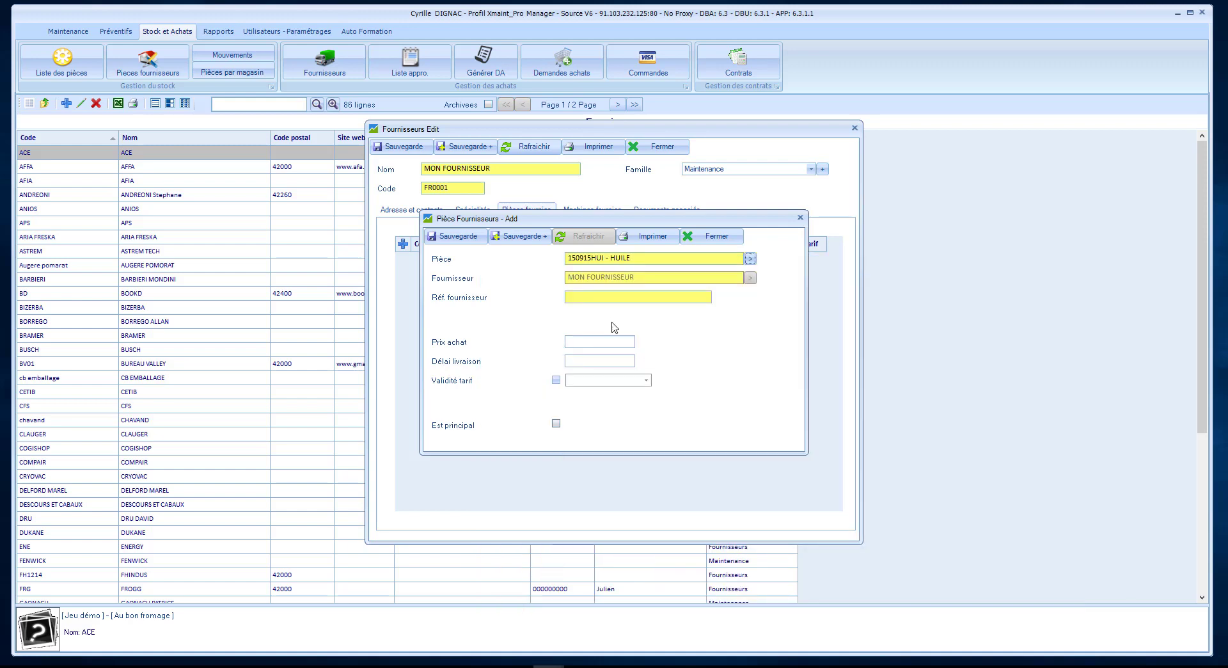
click(596, 297)
Save the part with reference HU2265, price 5, a validity date, and Est principal ticked.
text(HU2265)
click(596, 342)
text(5)
click(606, 362)
click(556, 379)
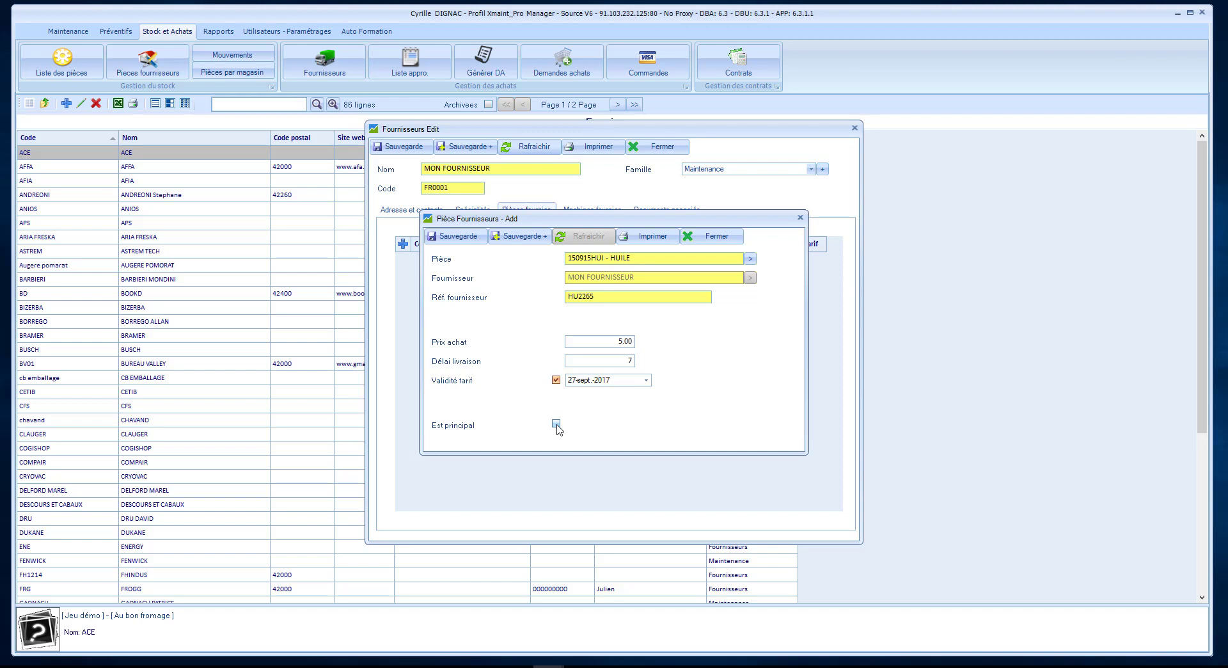
click(555, 424)
click(467, 240)
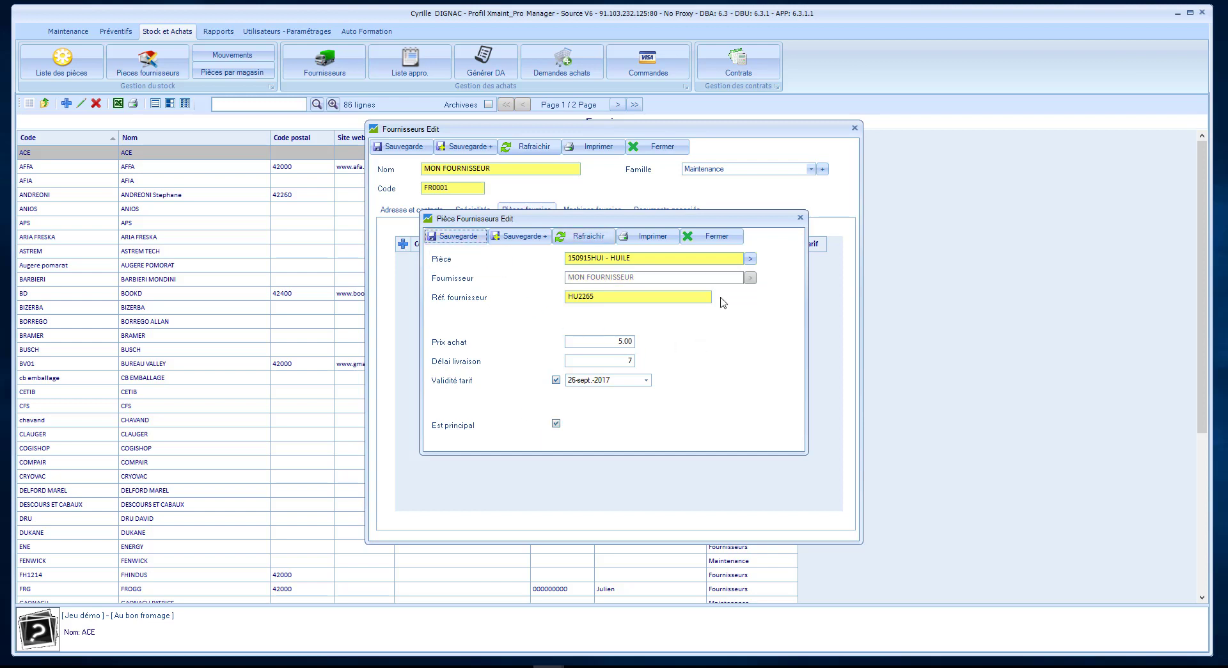
click(713, 236)
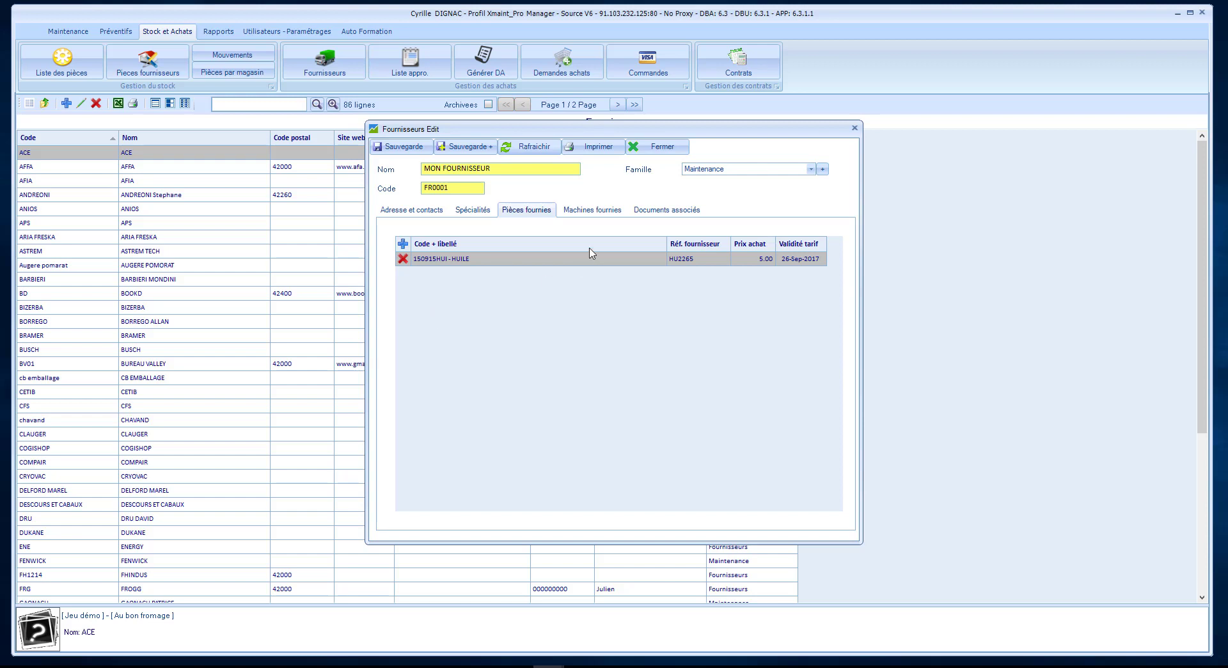
click(607, 211)
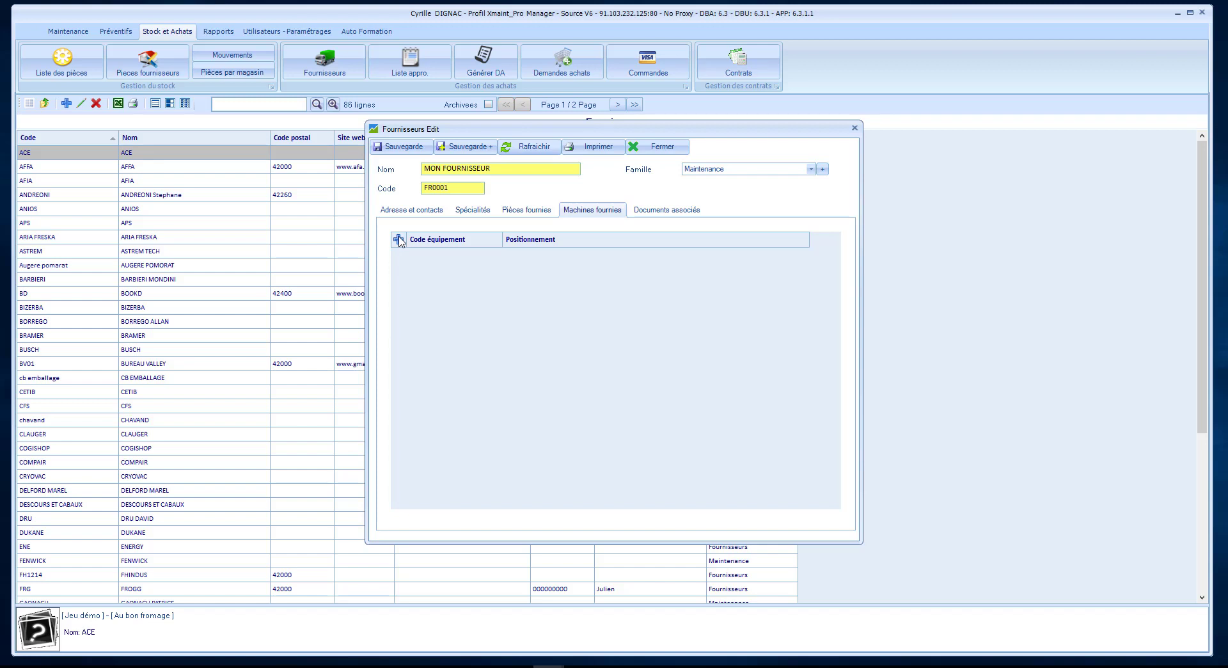
Add an equipment link to 3 Plateaux under Au bon fromage > Atelier coupe.
click(398, 239)
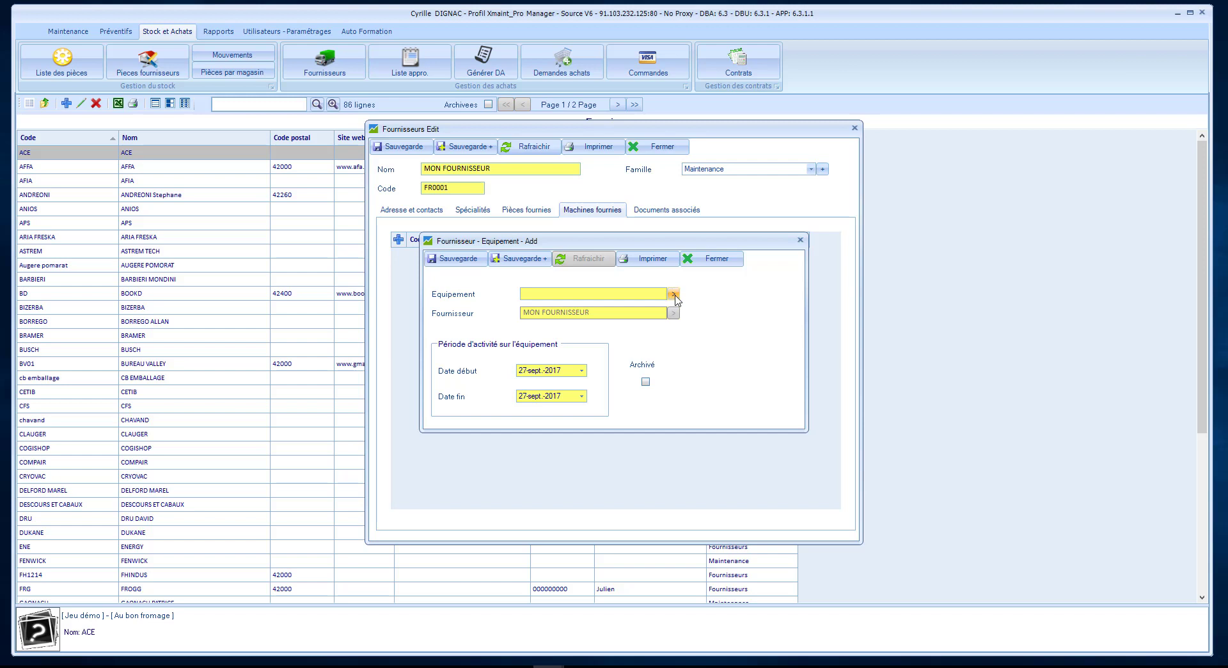
click(673, 294)
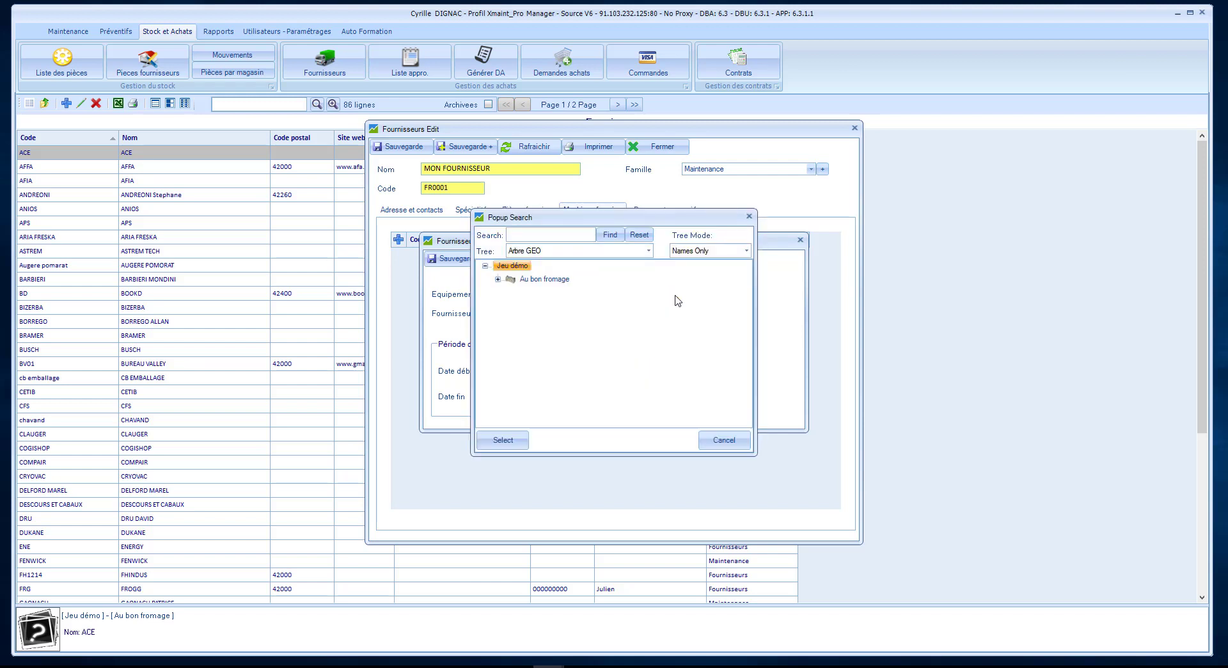
click(497, 277)
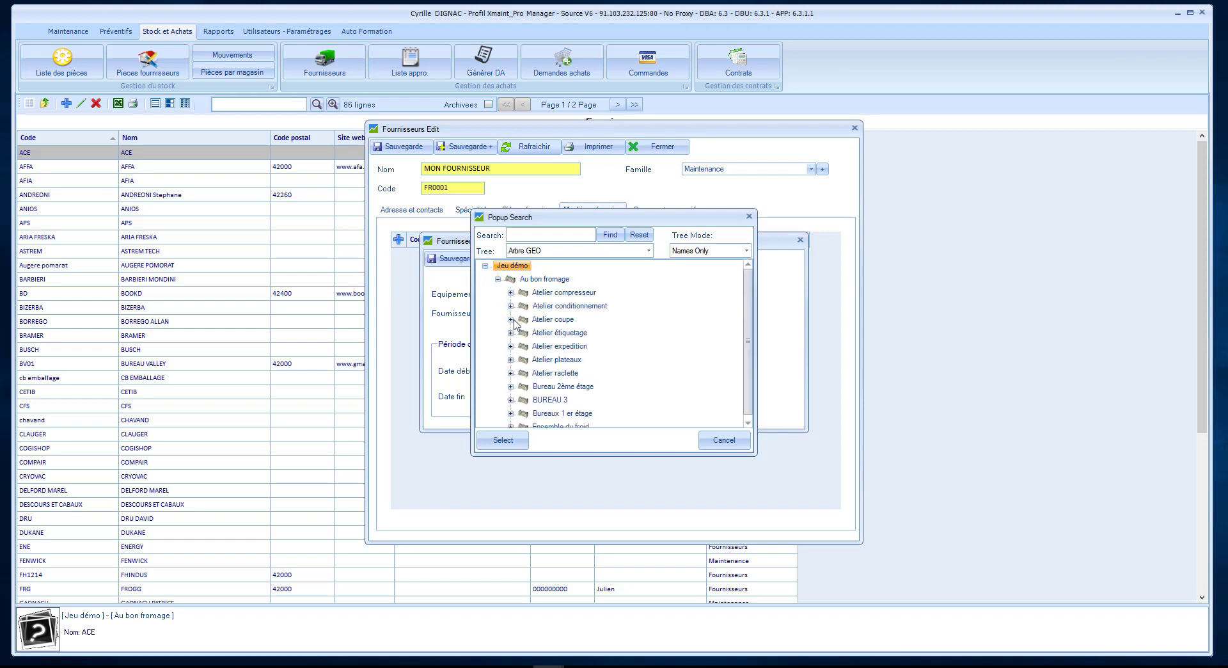
click(510, 319)
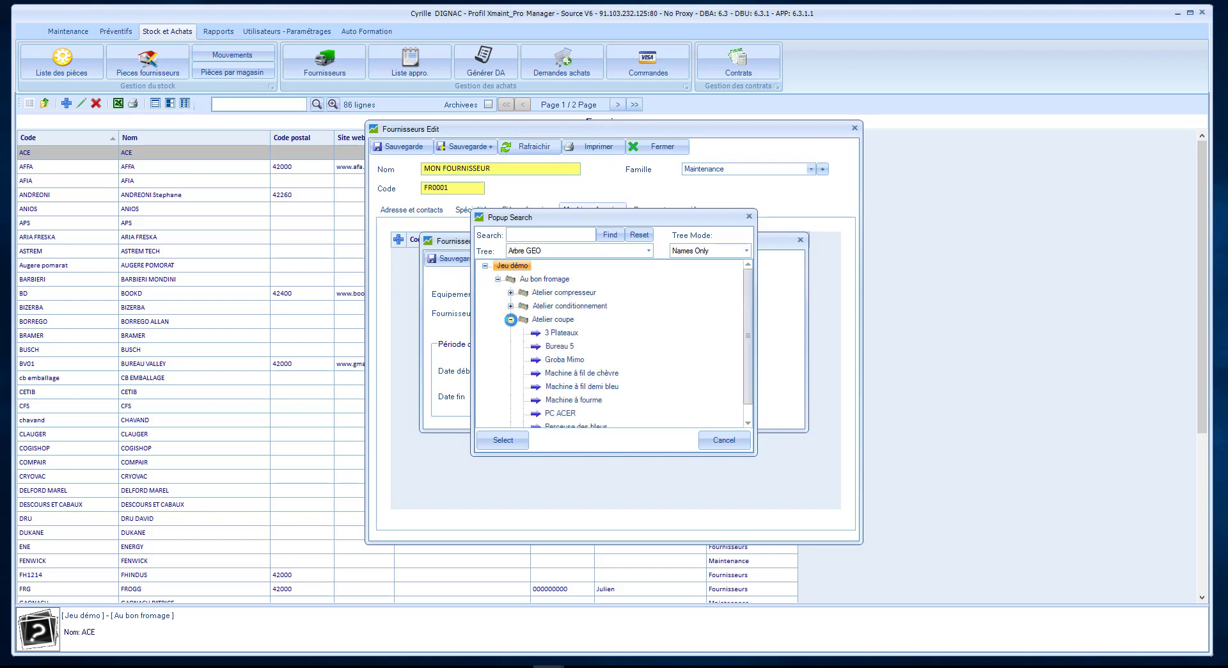
click(551, 333)
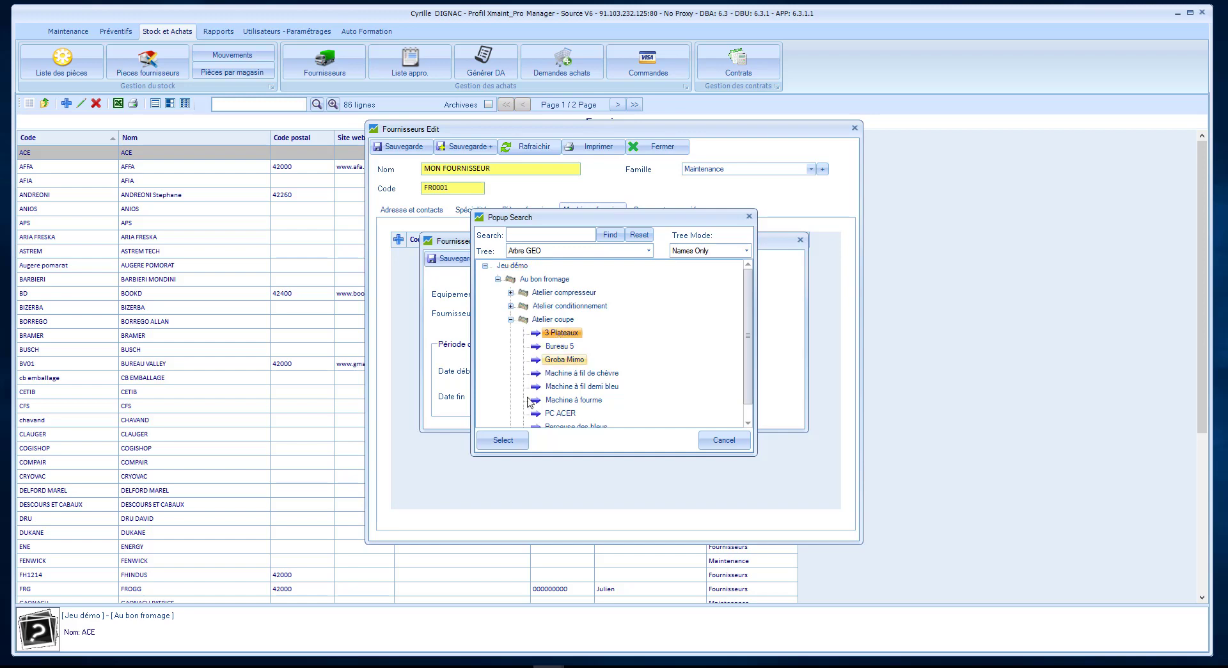
click(503, 439)
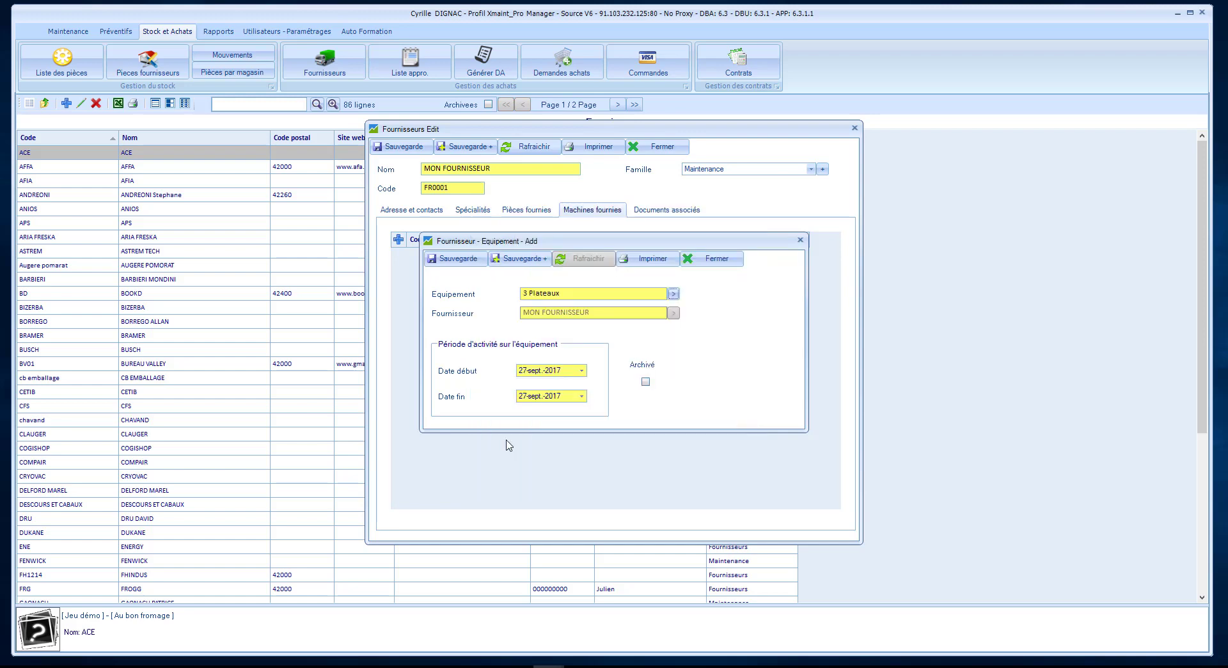
Set the link's end date to 31 December 2020 and save it.
click(582, 397)
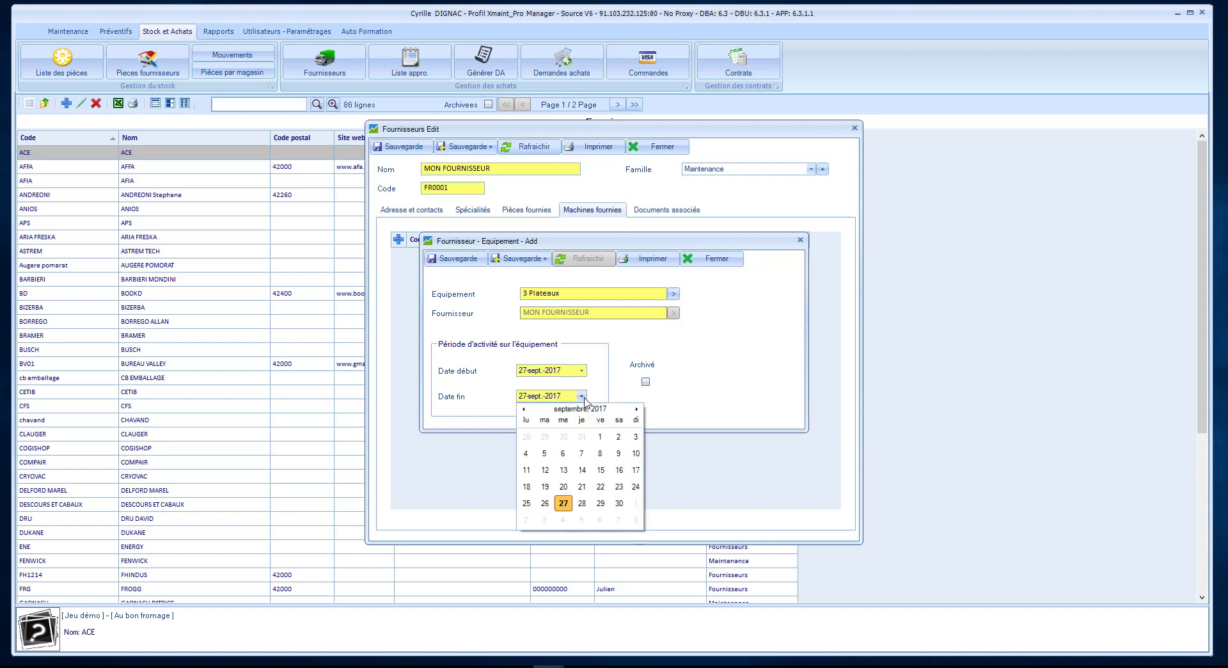
click(638, 409)
click(559, 519)
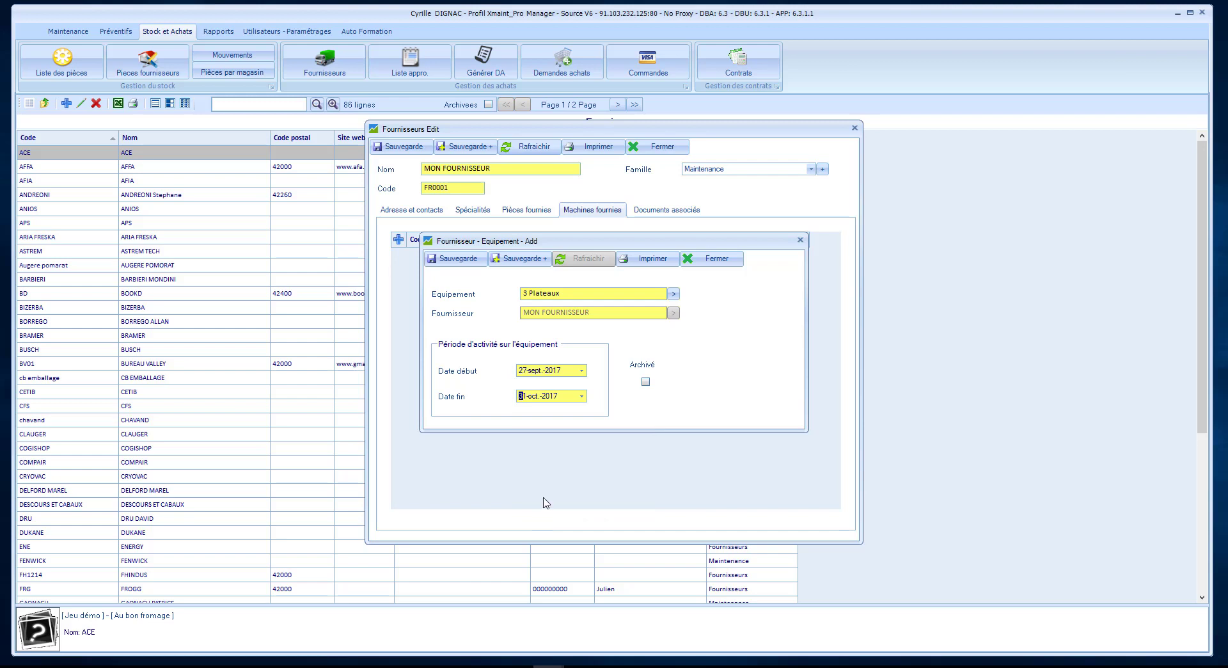
click(582, 397)
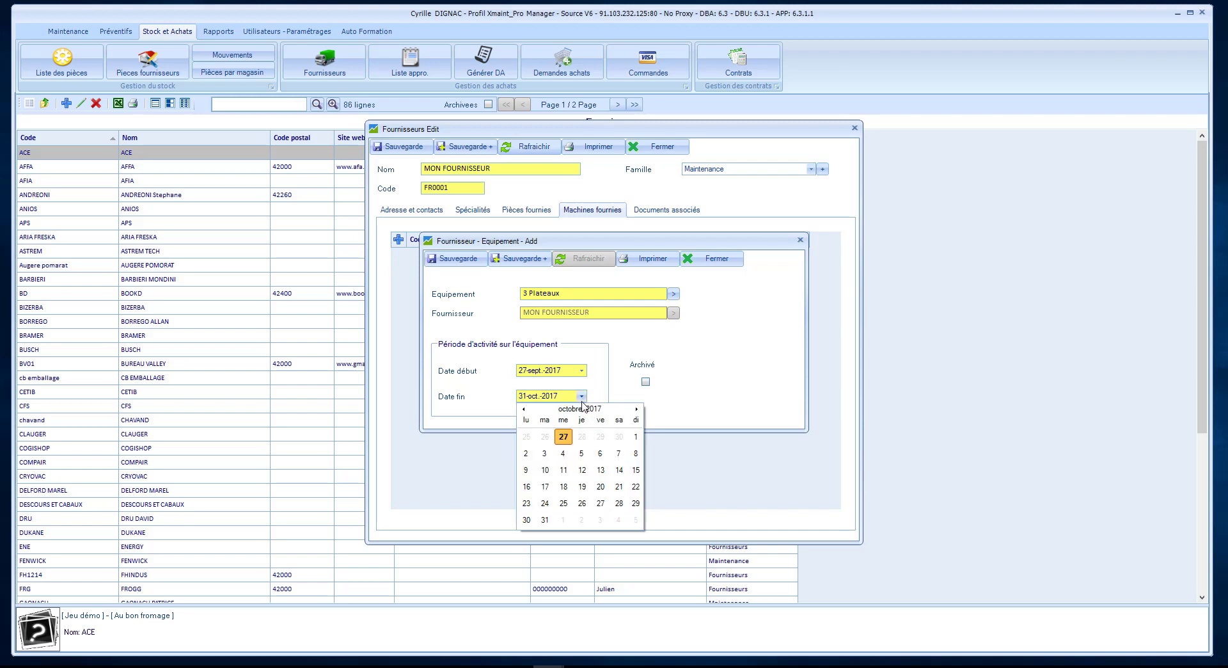
click(583, 409)
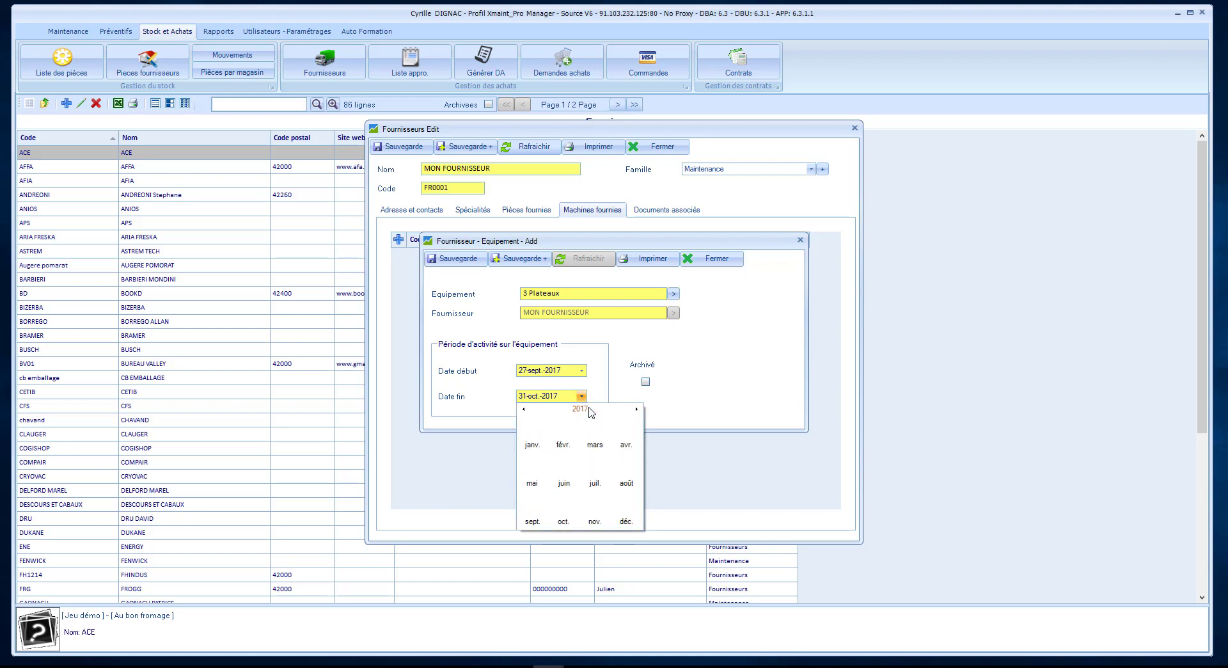
click(587, 408)
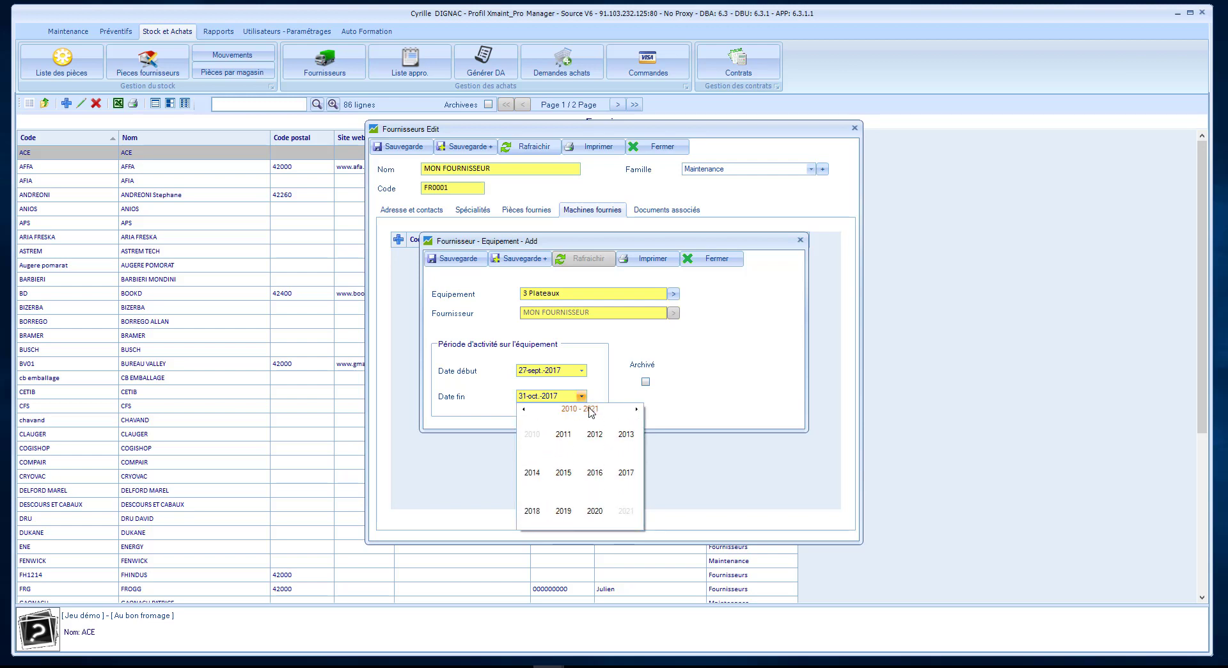
click(595, 510)
click(621, 512)
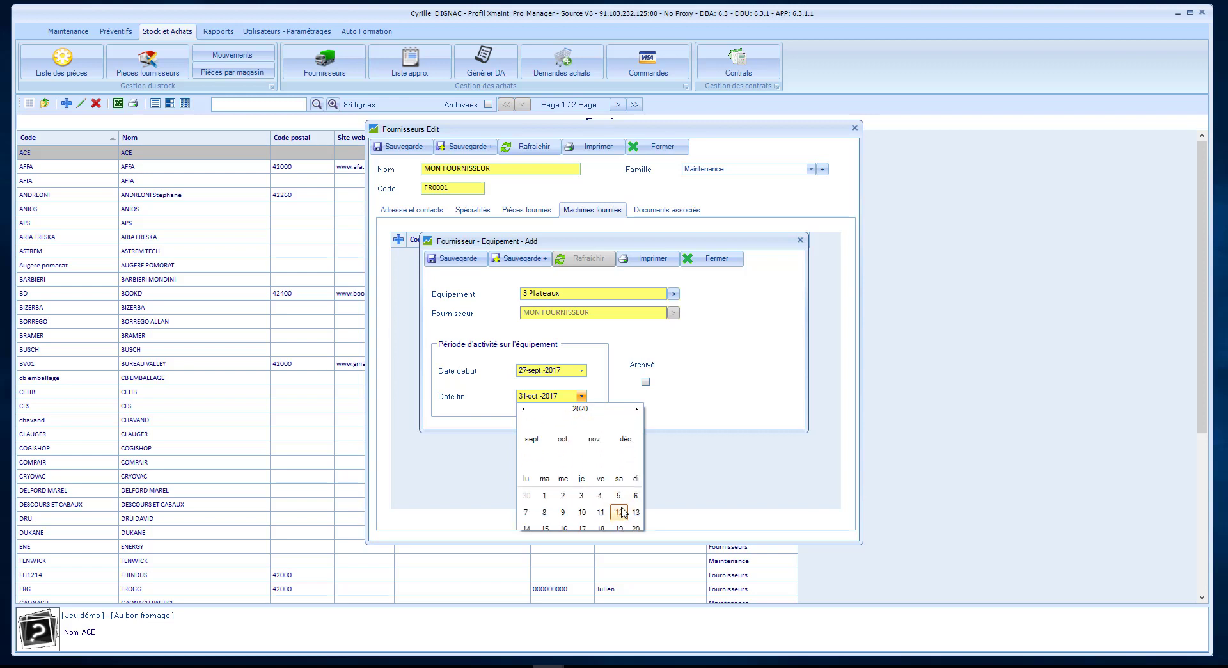
click(582, 508)
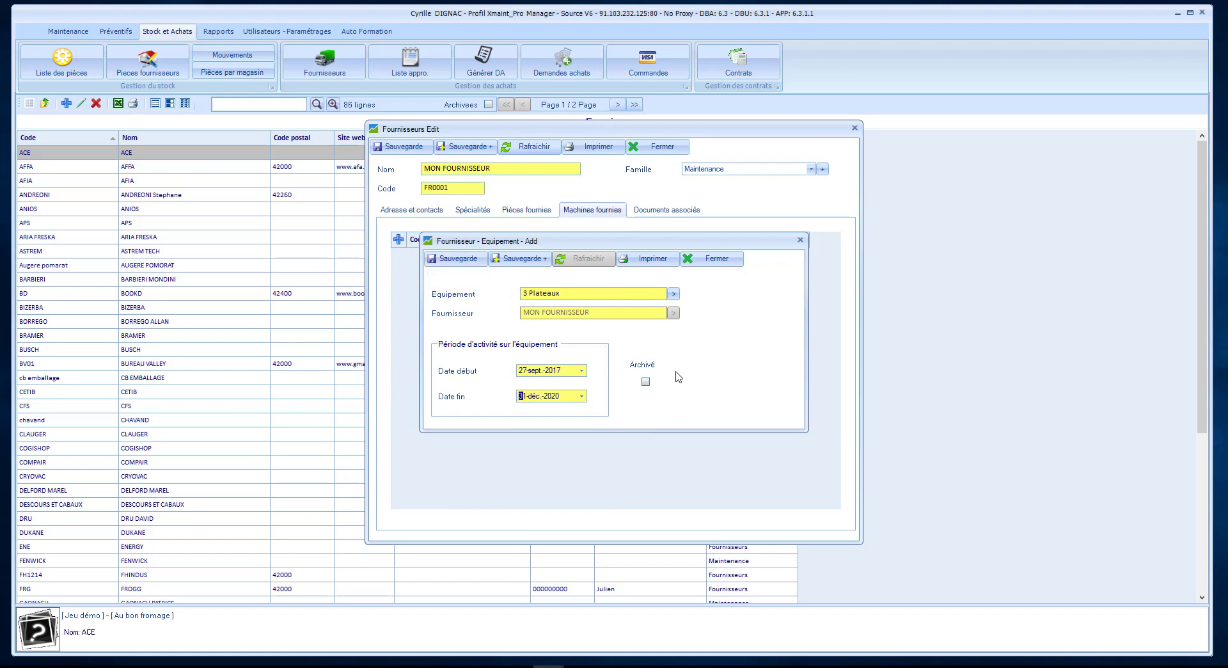
click(456, 258)
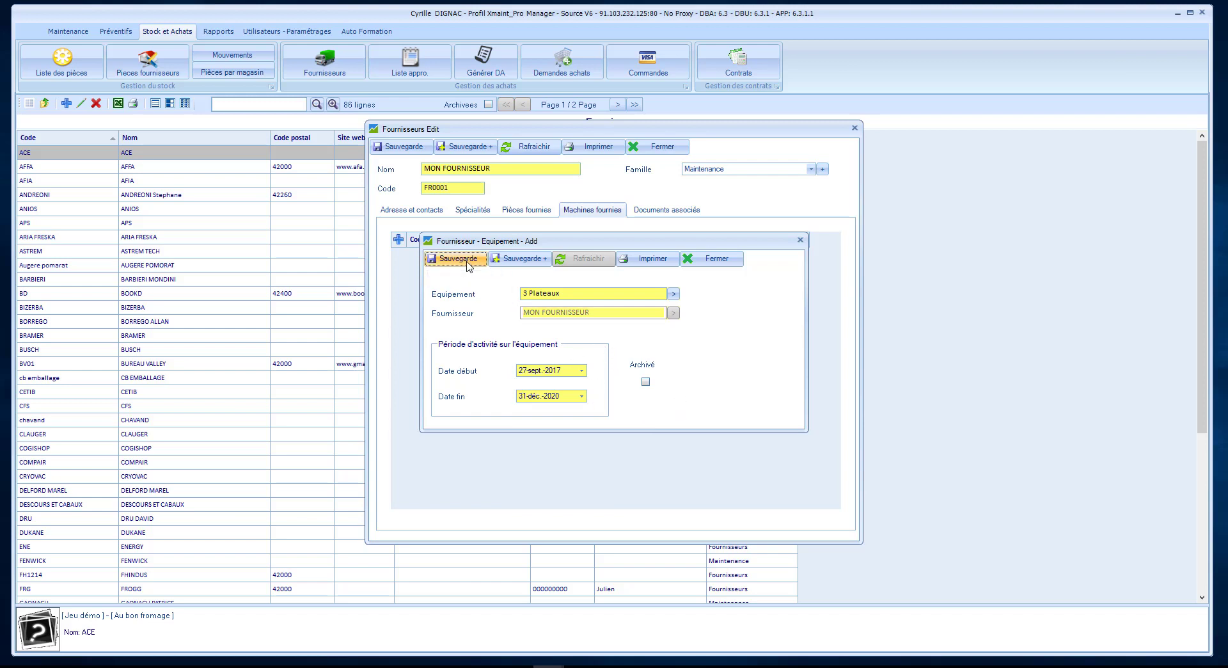
click(716, 258)
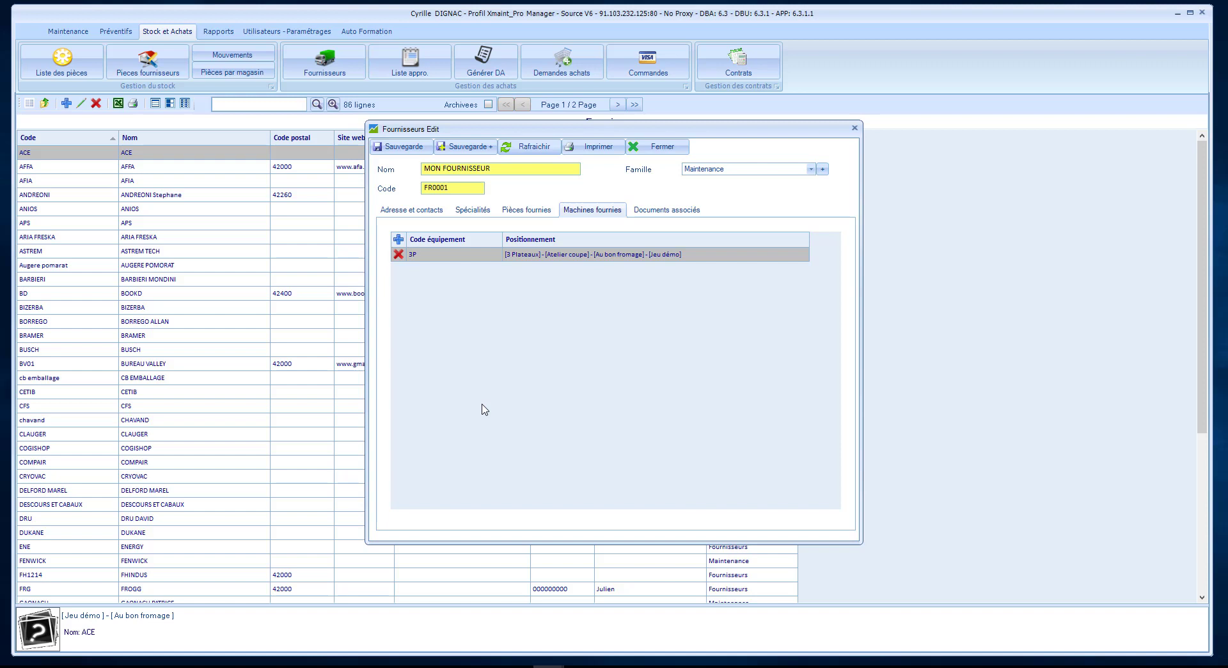
Attach Fiche_technique_HOTEL.pdf to MON FOURNISSEUR's associated documents, then save and close the supplier.
click(659, 214)
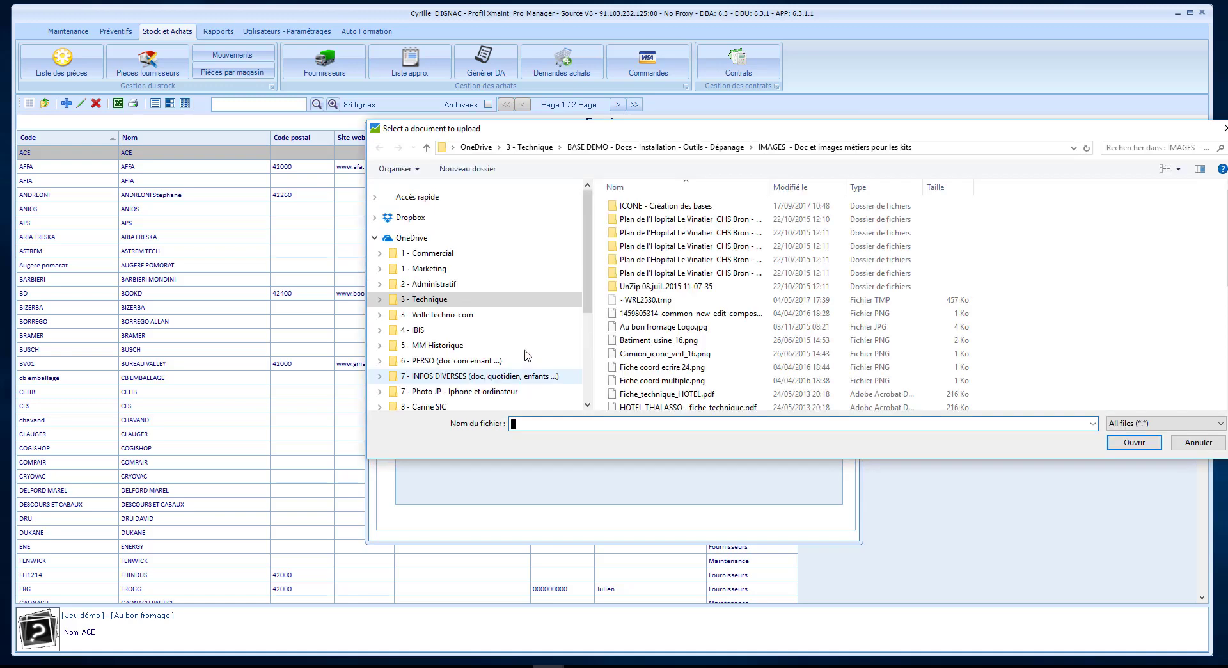
click(632, 394)
click(1122, 443)
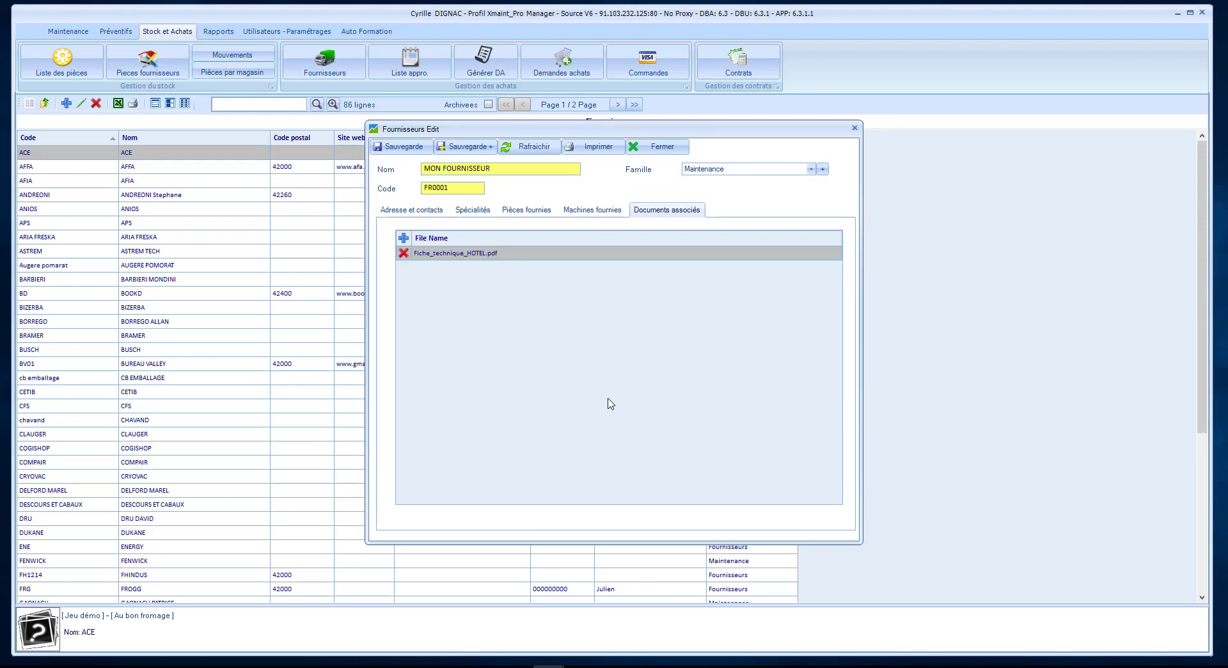
click(415, 149)
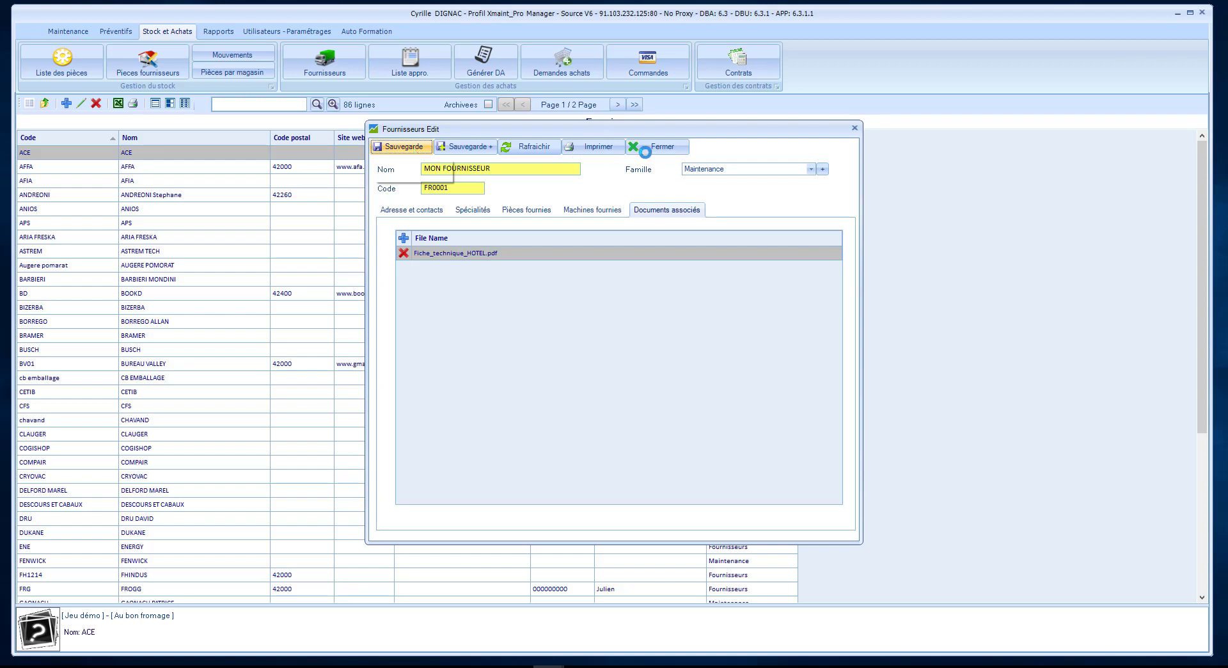
click(652, 151)
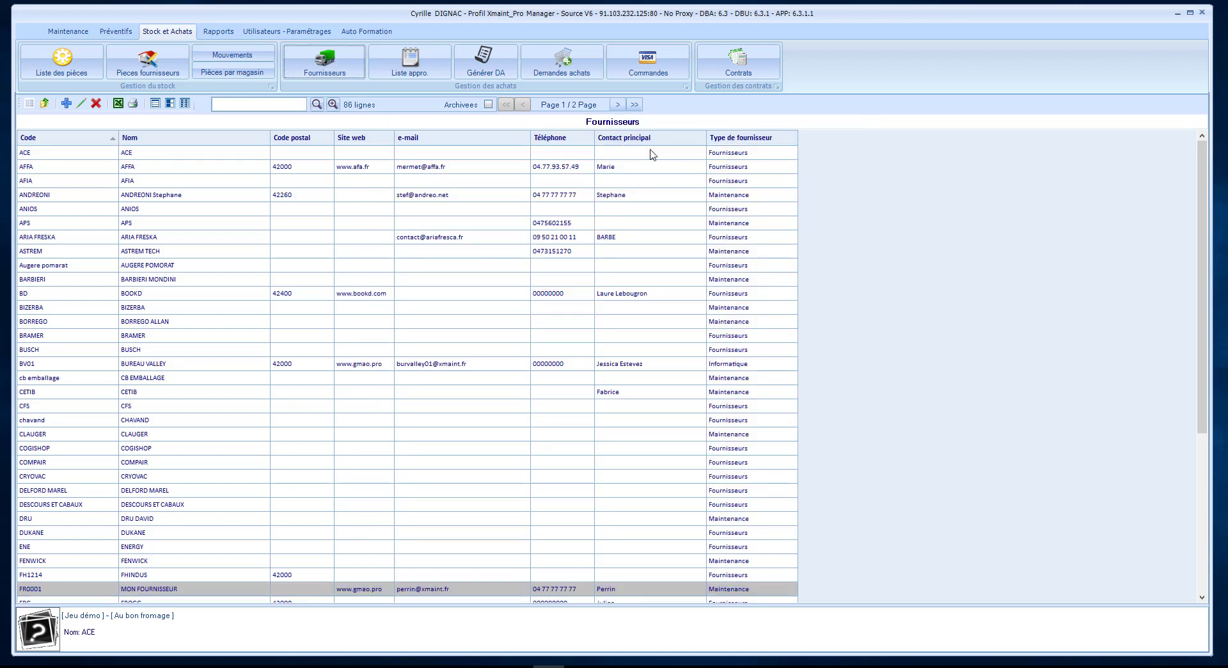
Reopen MON FOURNISSEUR and review its specialities, supplied parts, supplied equipment and documents.
double_click(221, 589)
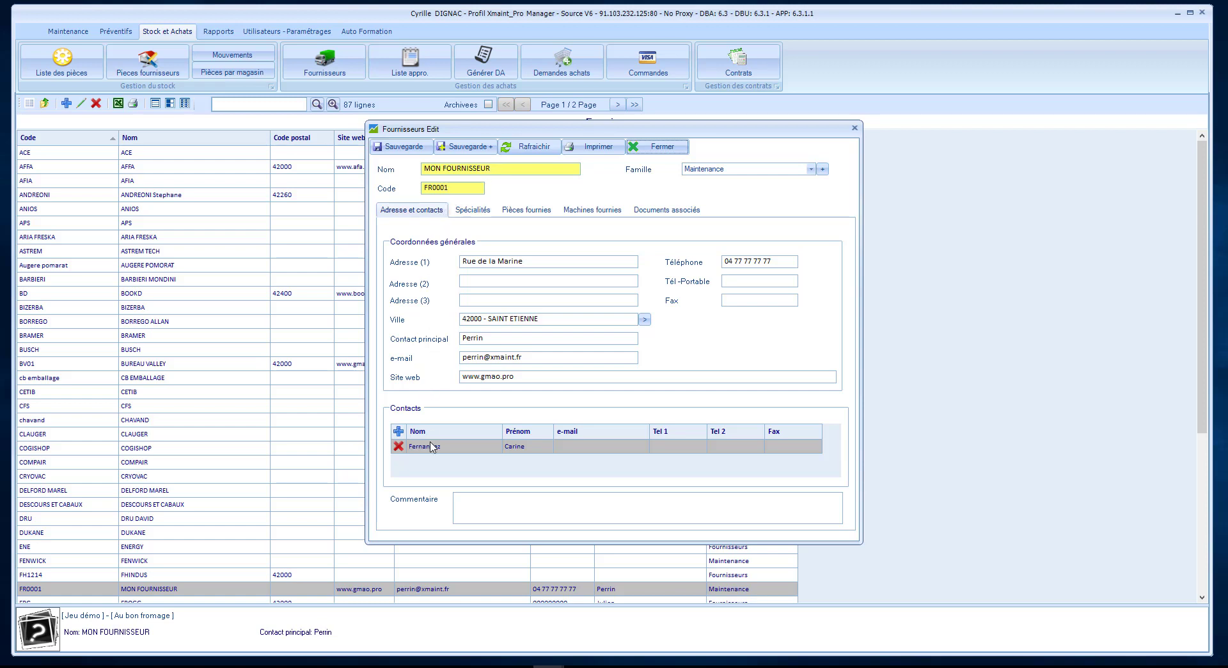
click(470, 209)
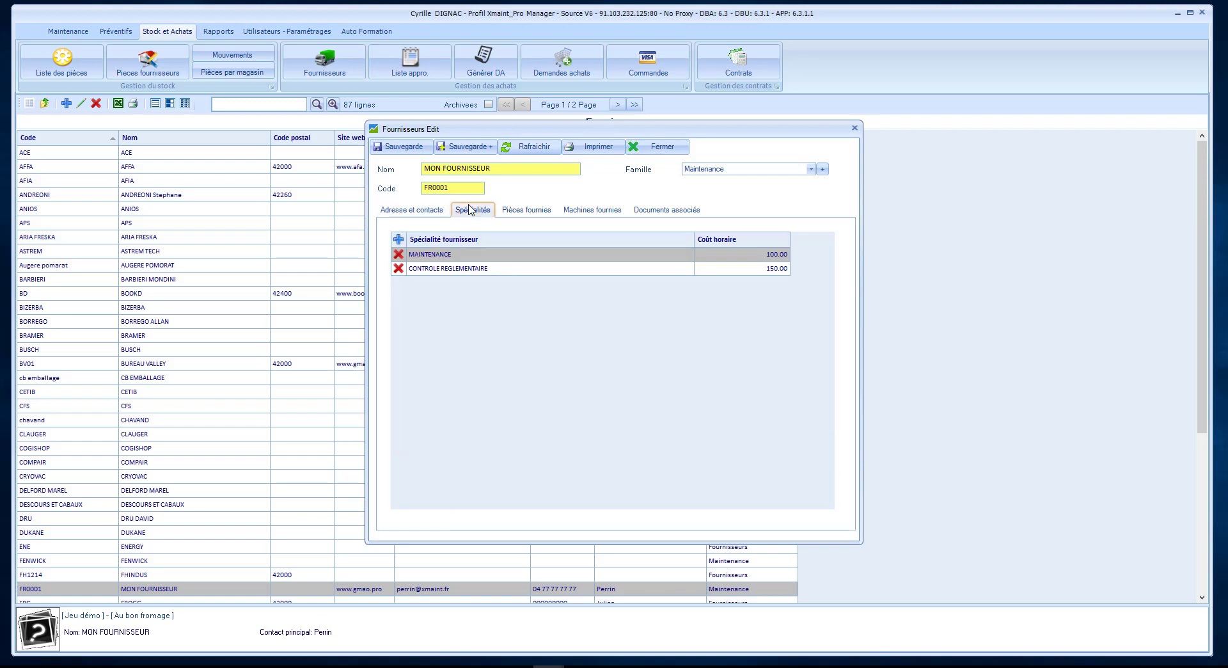
click(515, 215)
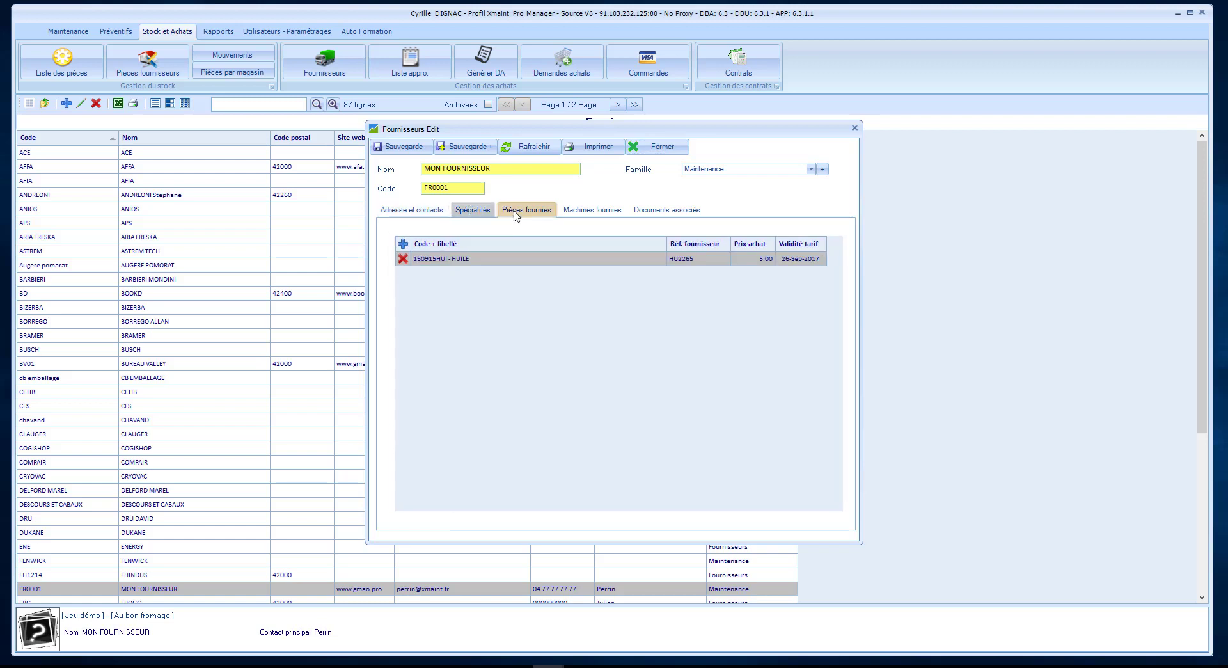
click(582, 213)
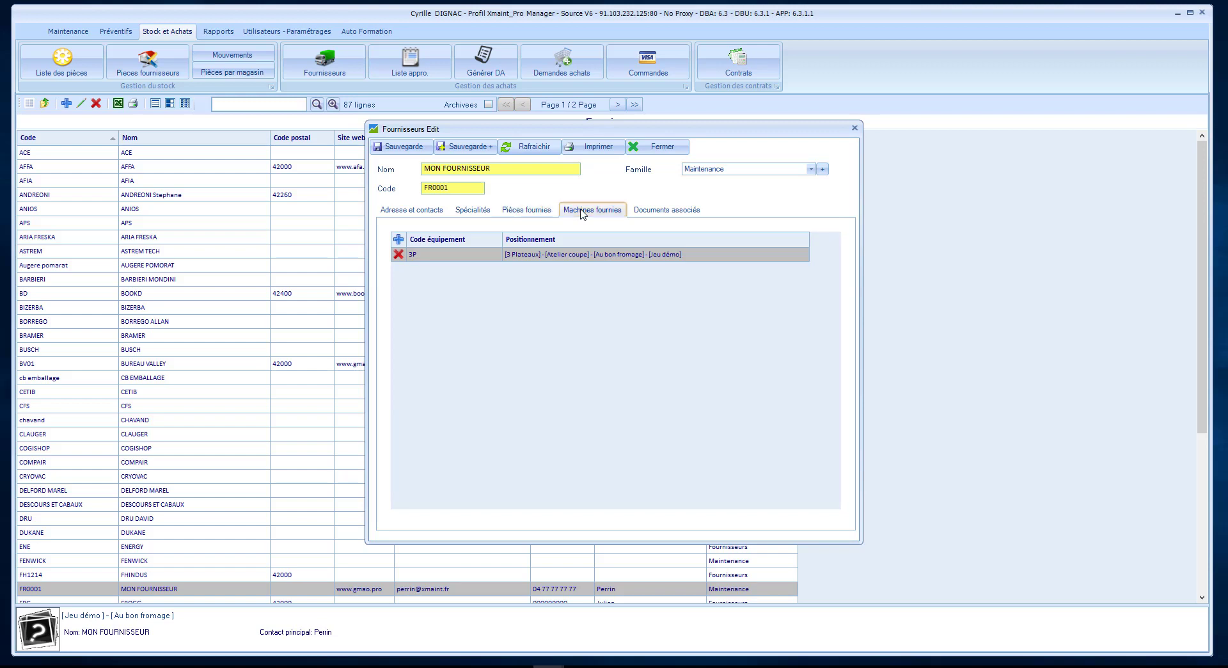
click(646, 215)
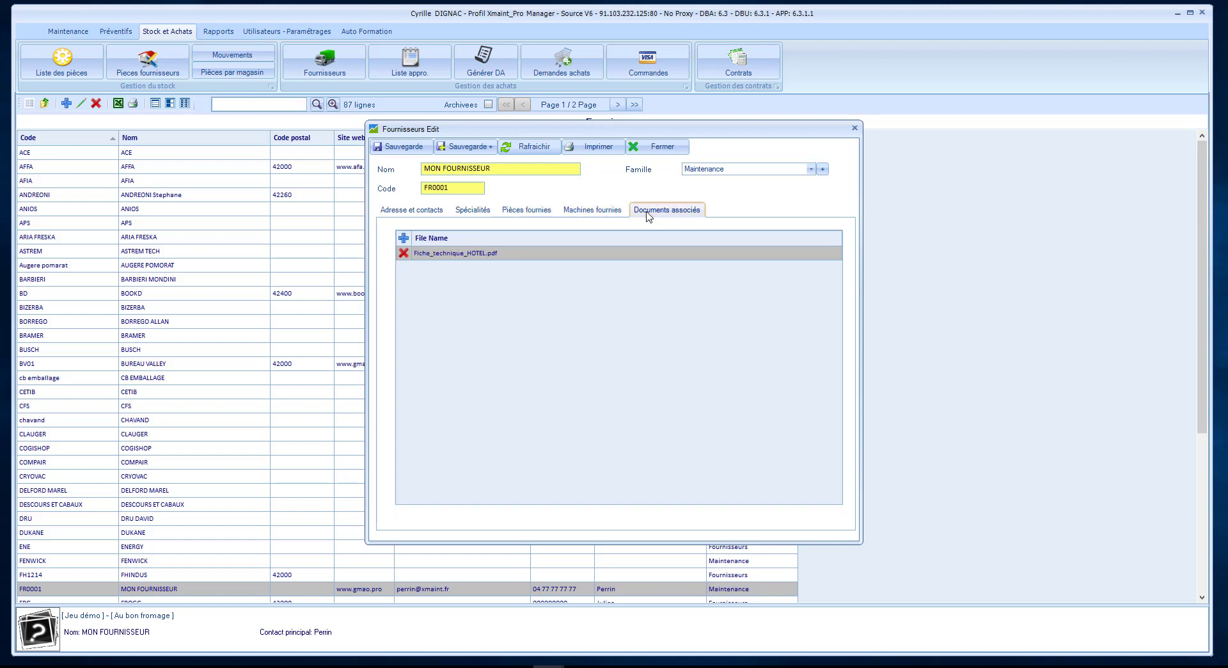
Revisit the equipment, parts and specialities tables, then close the record and switch to Maintenance.
click(594, 216)
click(529, 213)
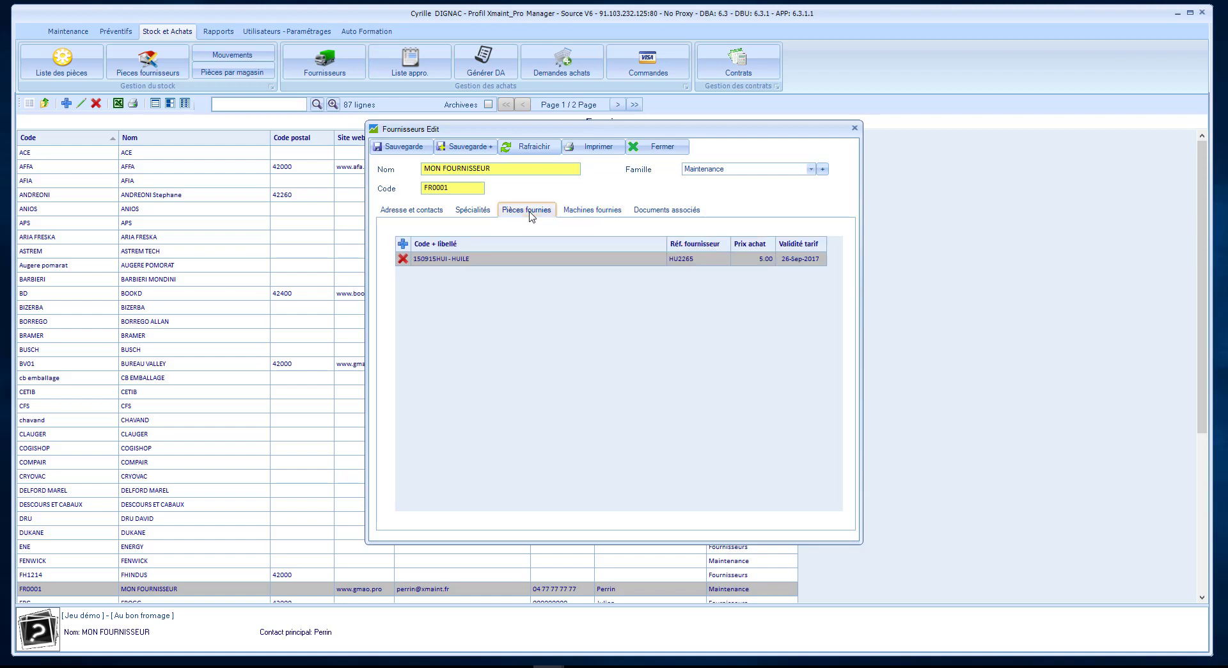
click(472, 212)
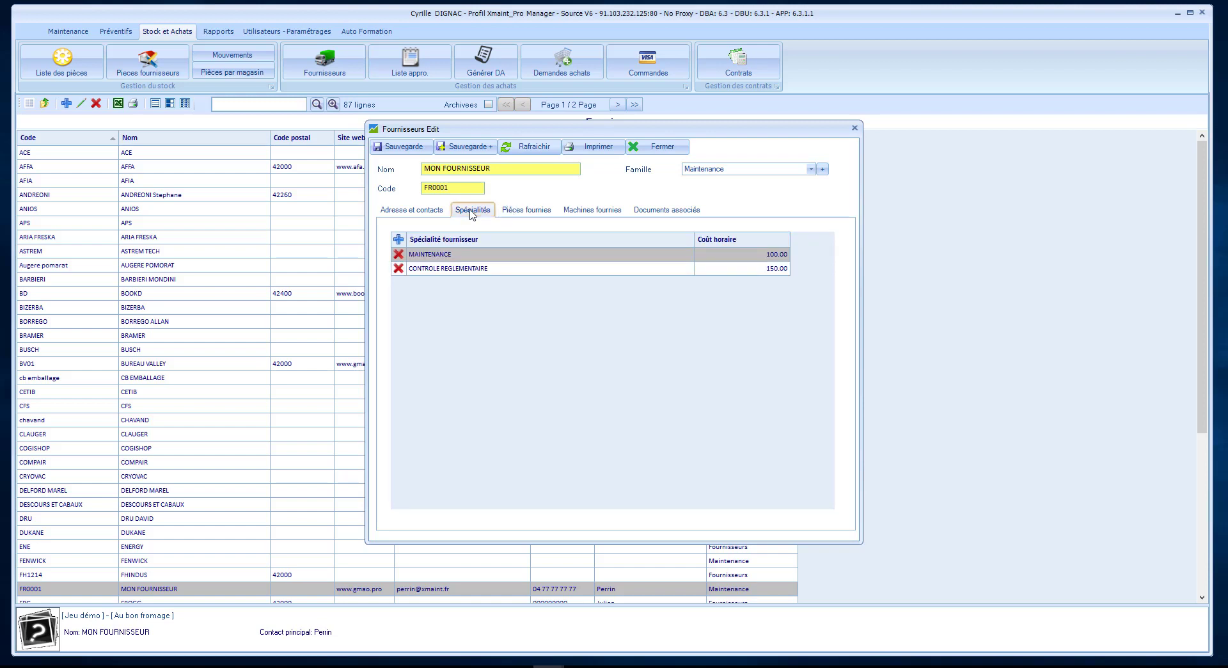
click(656, 146)
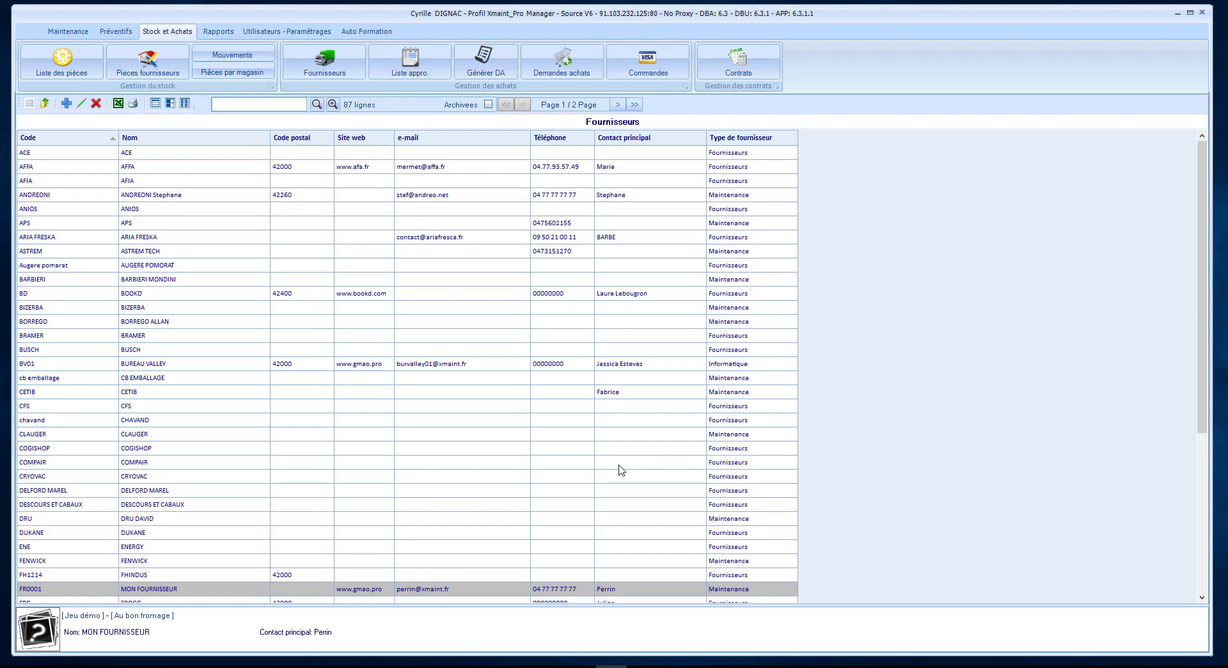
click(72, 33)
Find 3P - 3 Plateaux in the equipment tree and show its Fournisseur - Equipement suppliers.
click(62, 69)
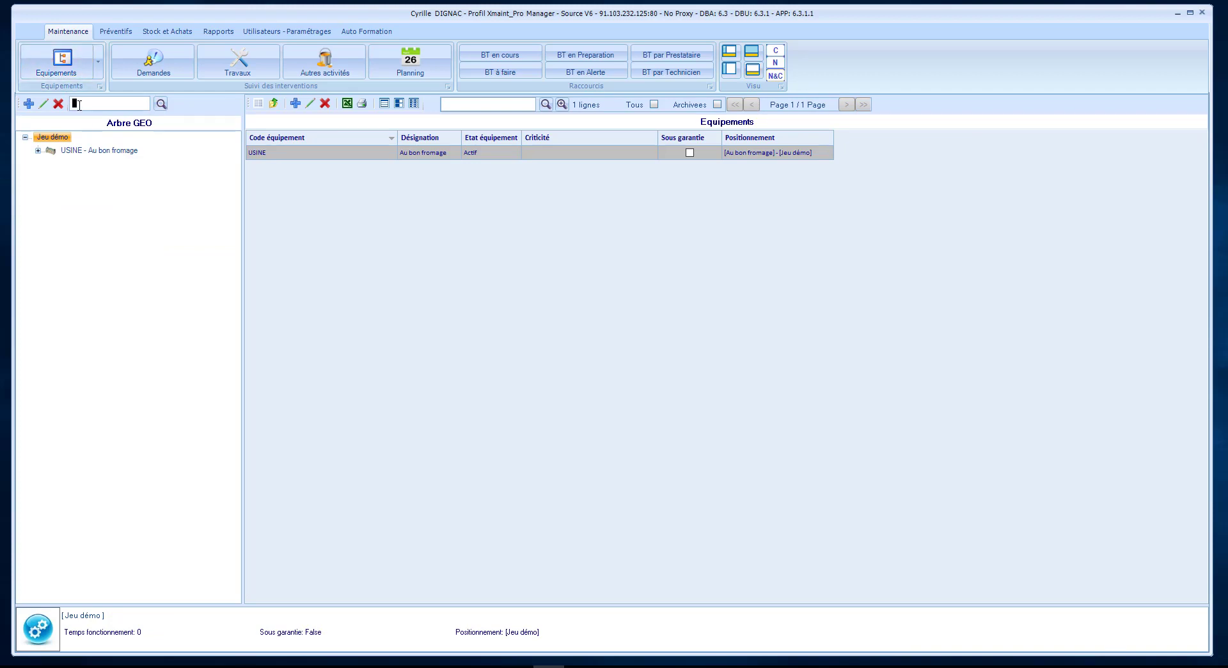
text(36)
click(160, 104)
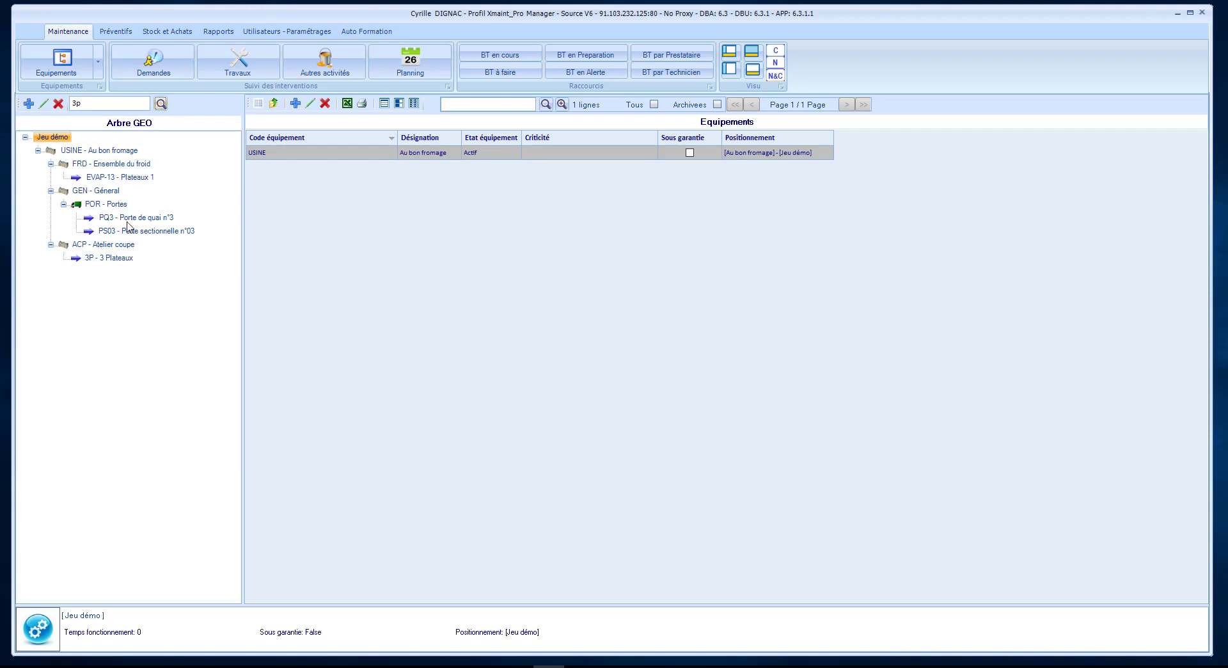
click(119, 259)
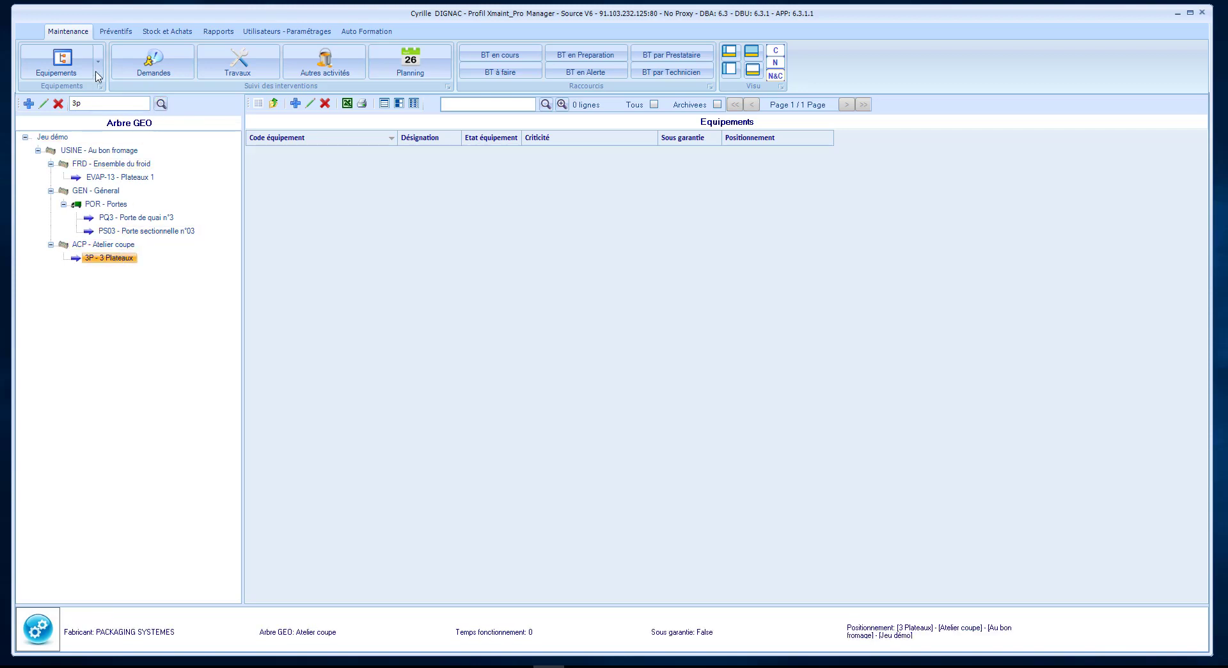
click(99, 62)
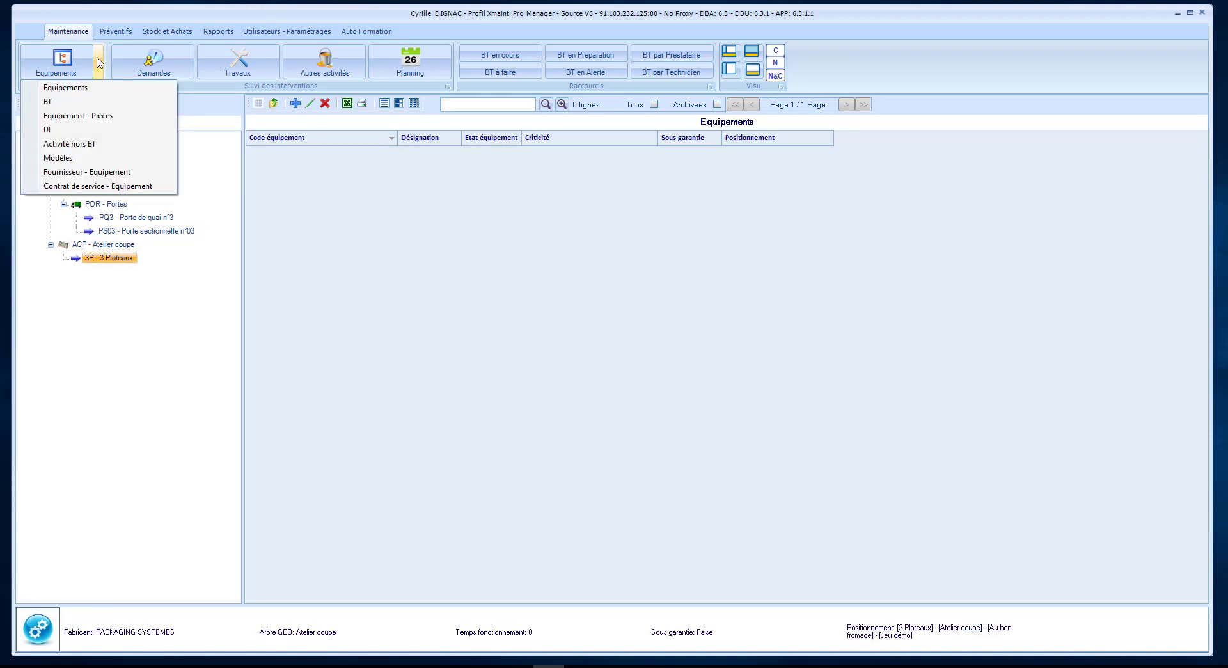
click(86, 170)
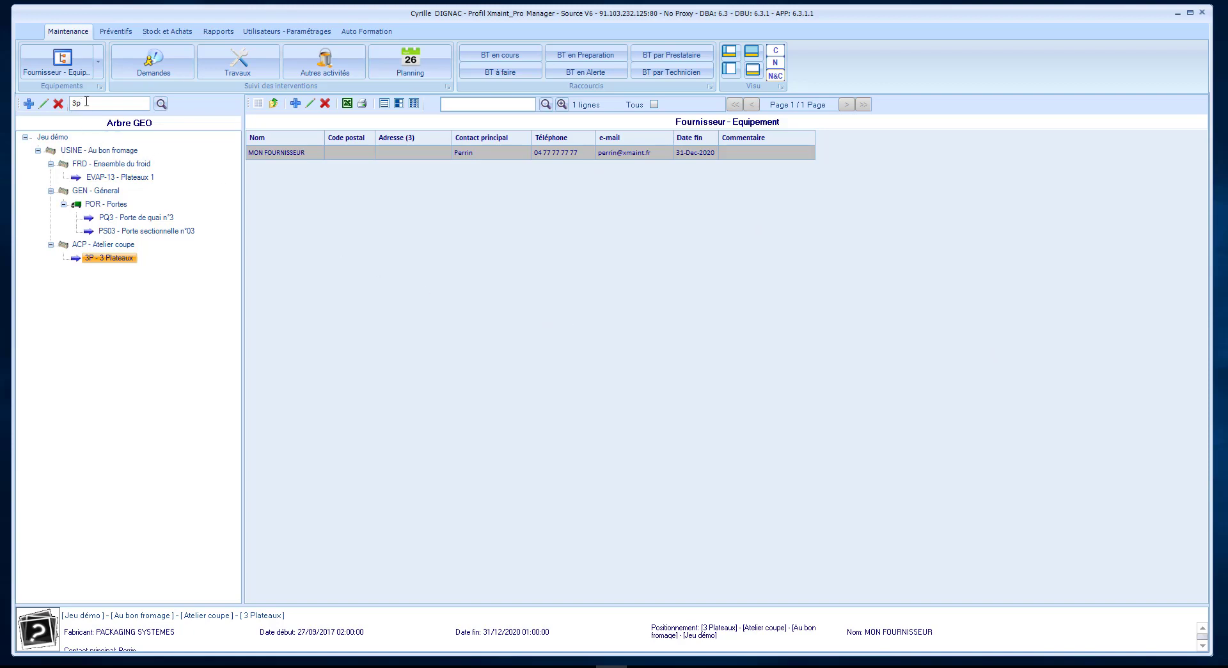
Clear the equipment tree search and reload the full tree.
drag(86, 102, 70, 103)
key(BackSpace)
click(160, 103)
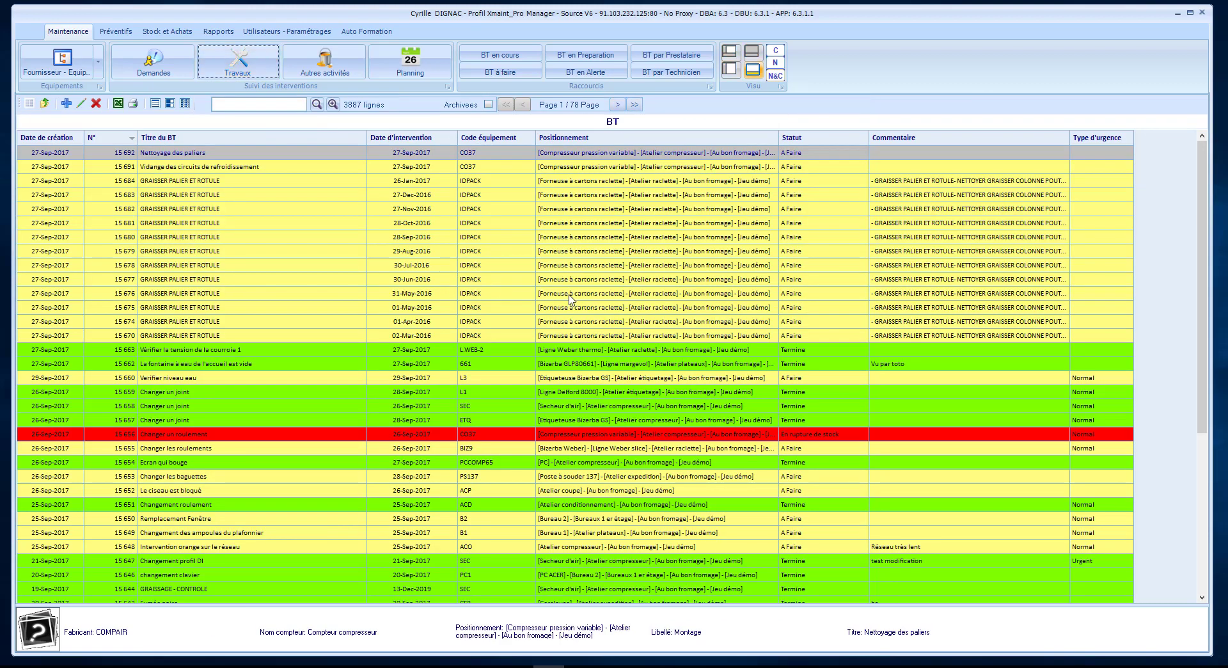
Open work order 15 676 and add a new subcontractor line.
click(571, 294)
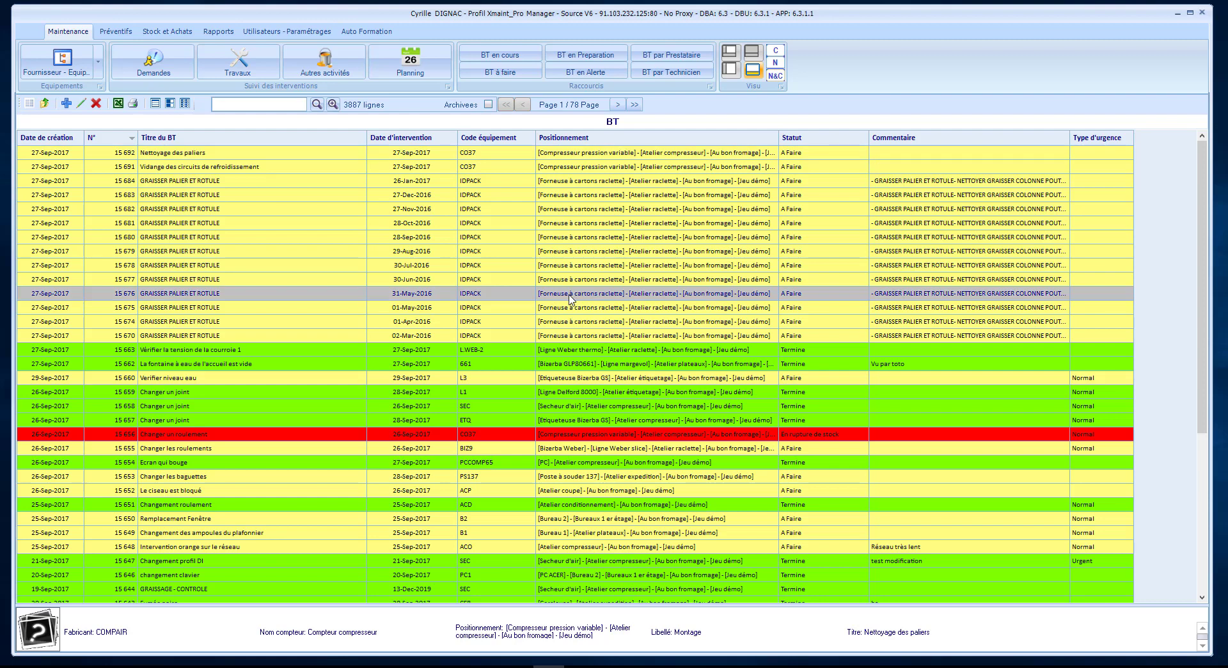
double_click(571, 298)
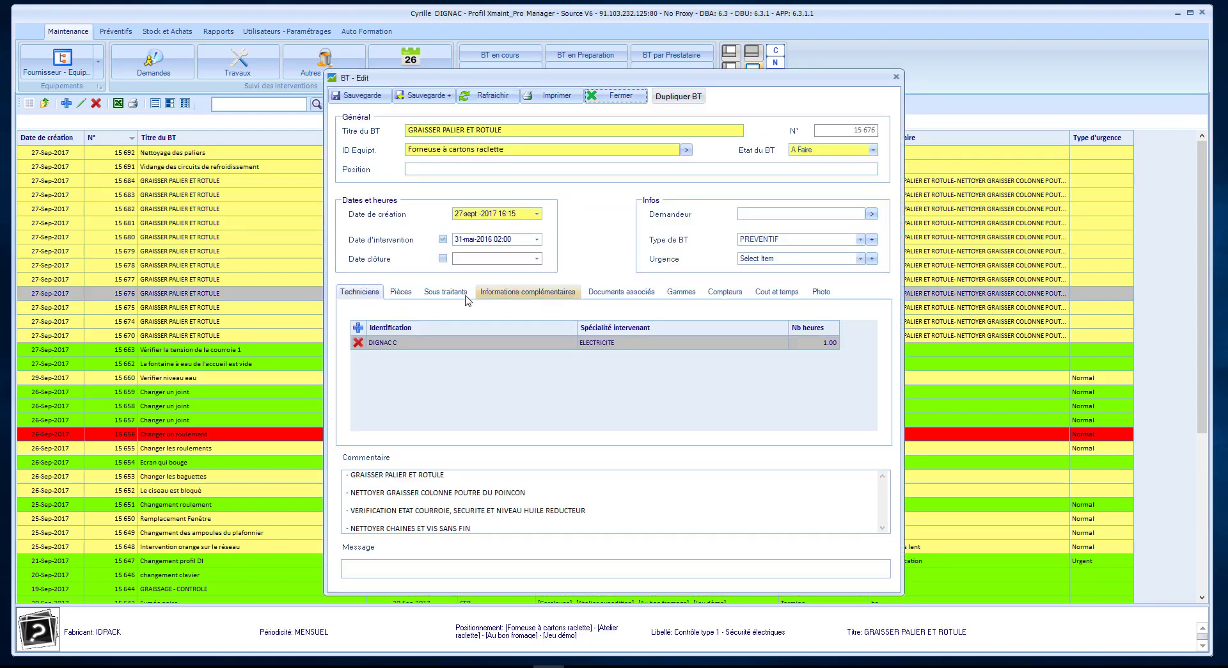
click(445, 293)
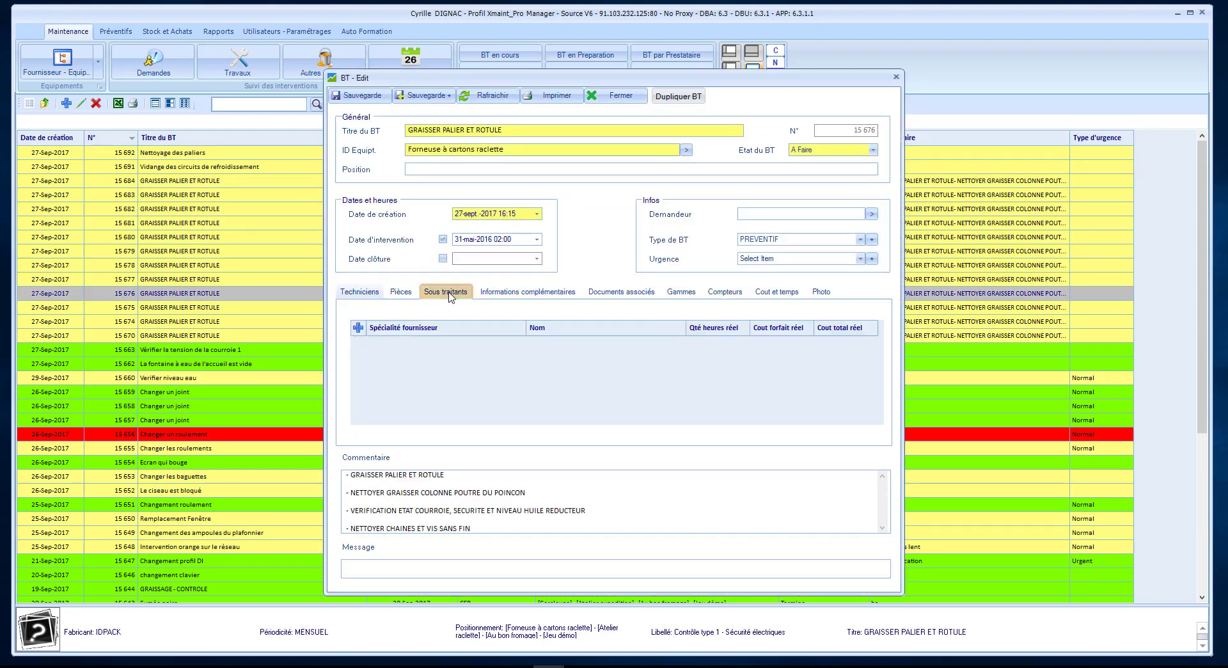
click(358, 328)
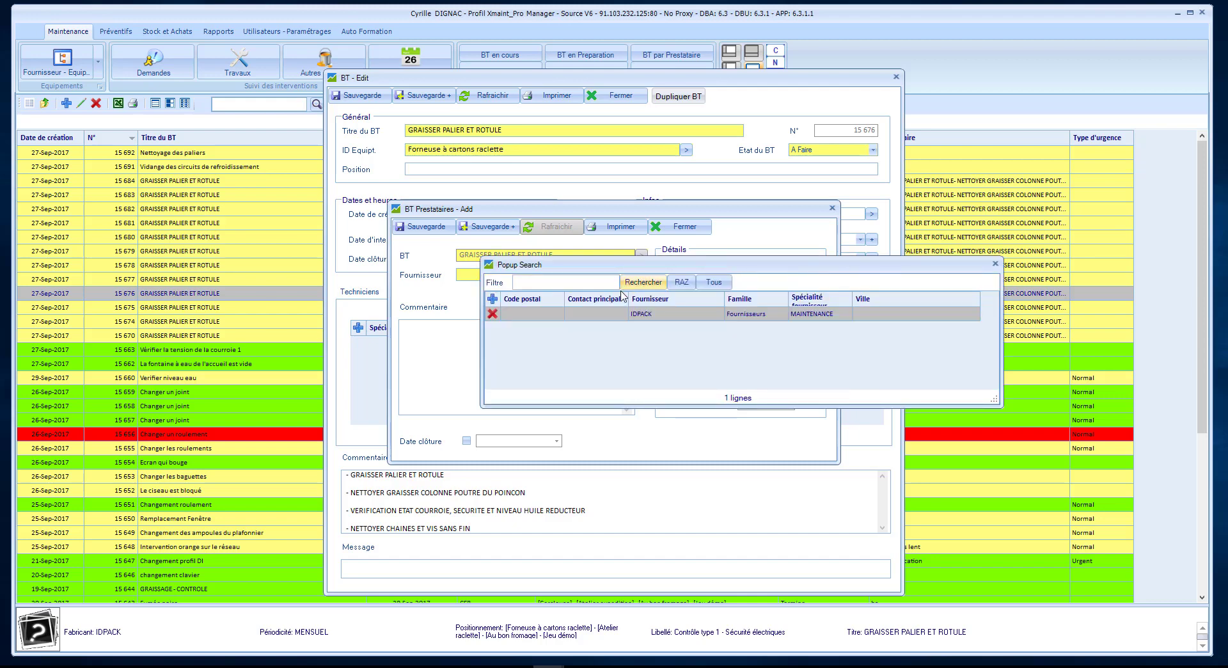
Select MON FOURNISSEUR via the 'mon' filter, enter 1 real hour, and save.
click(716, 285)
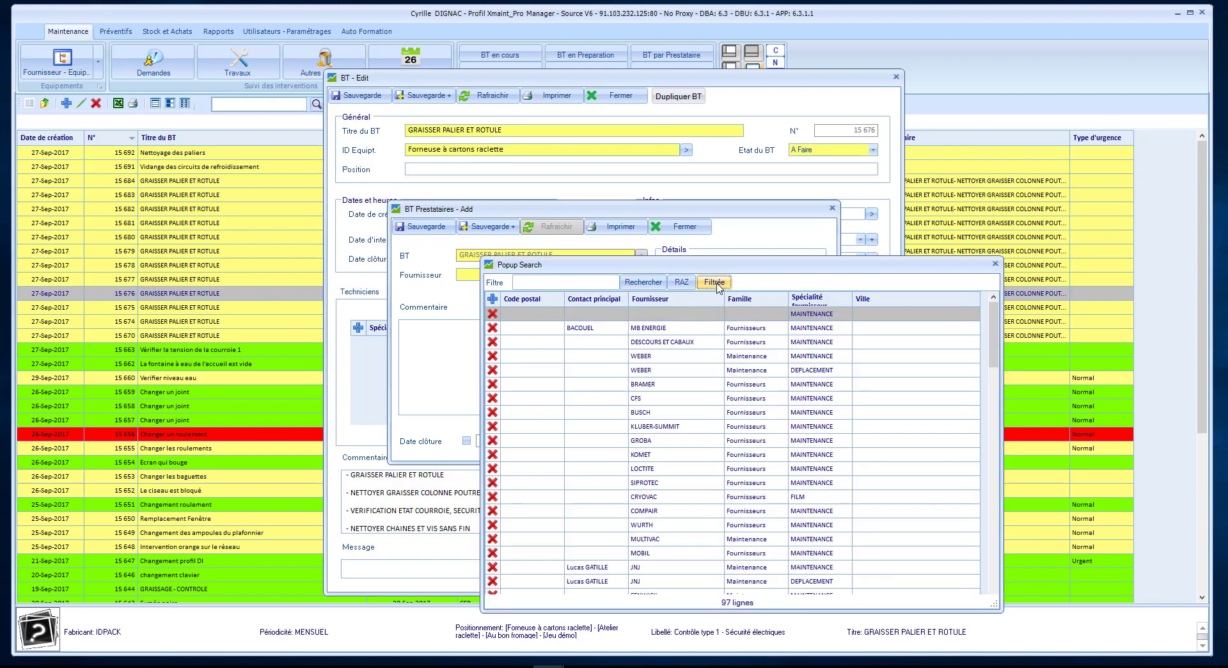
click(578, 286)
text(mon)
click(642, 282)
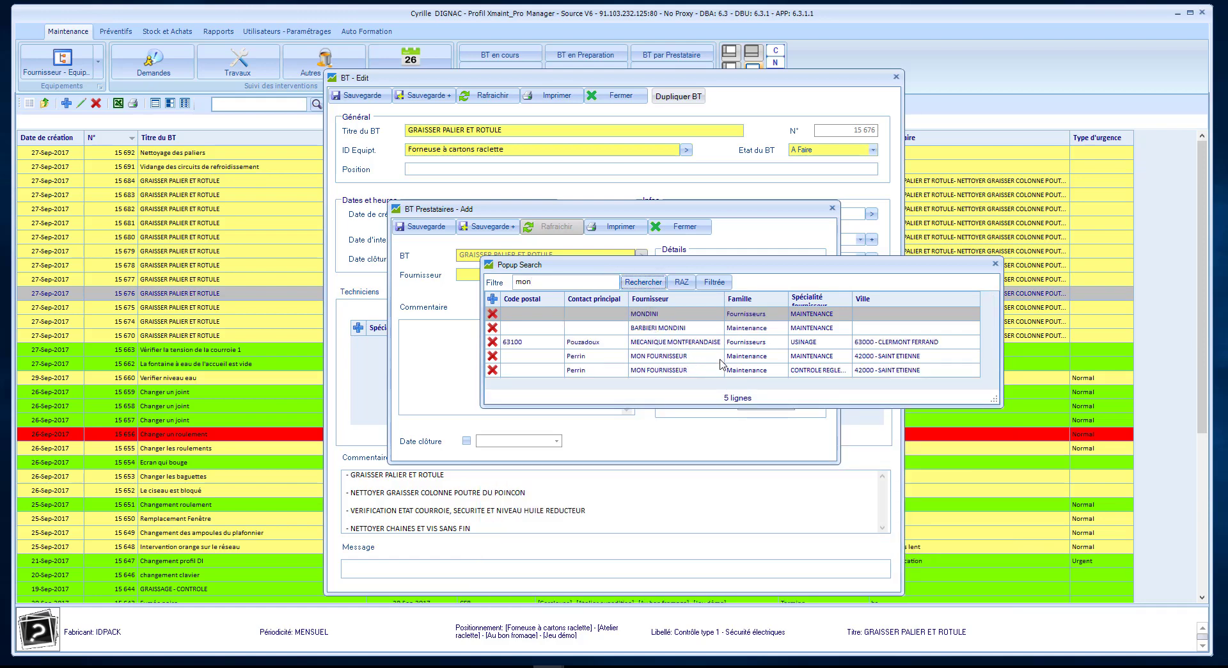
click(808, 360)
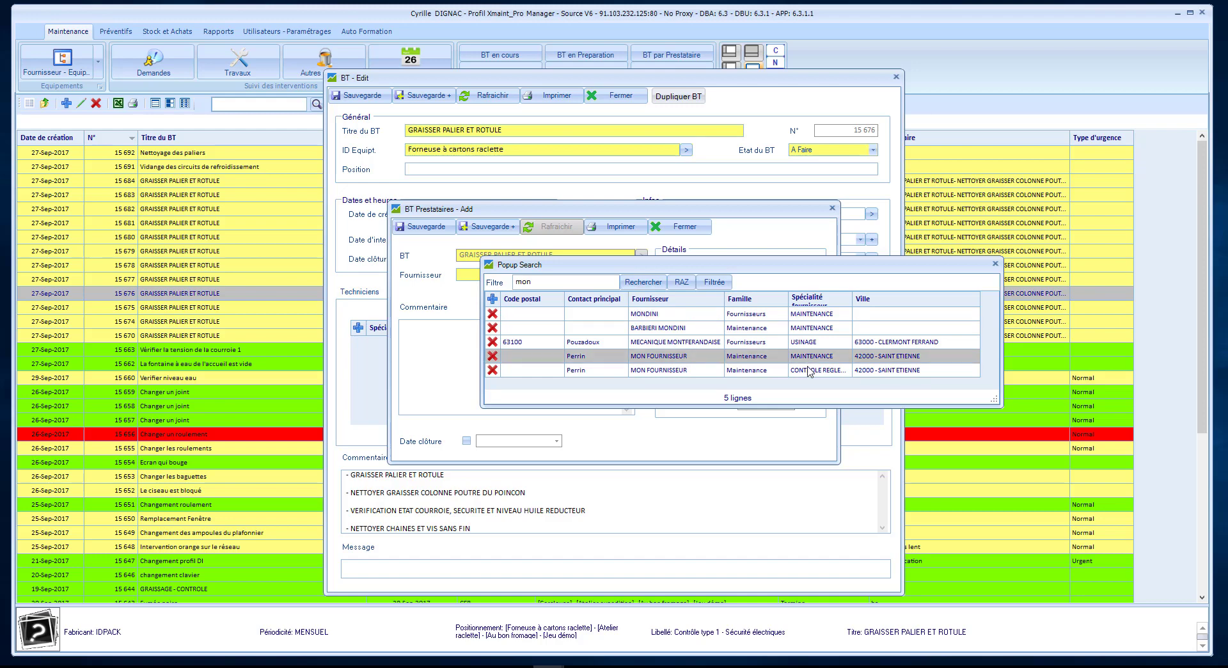
click(809, 371)
double_click(809, 370)
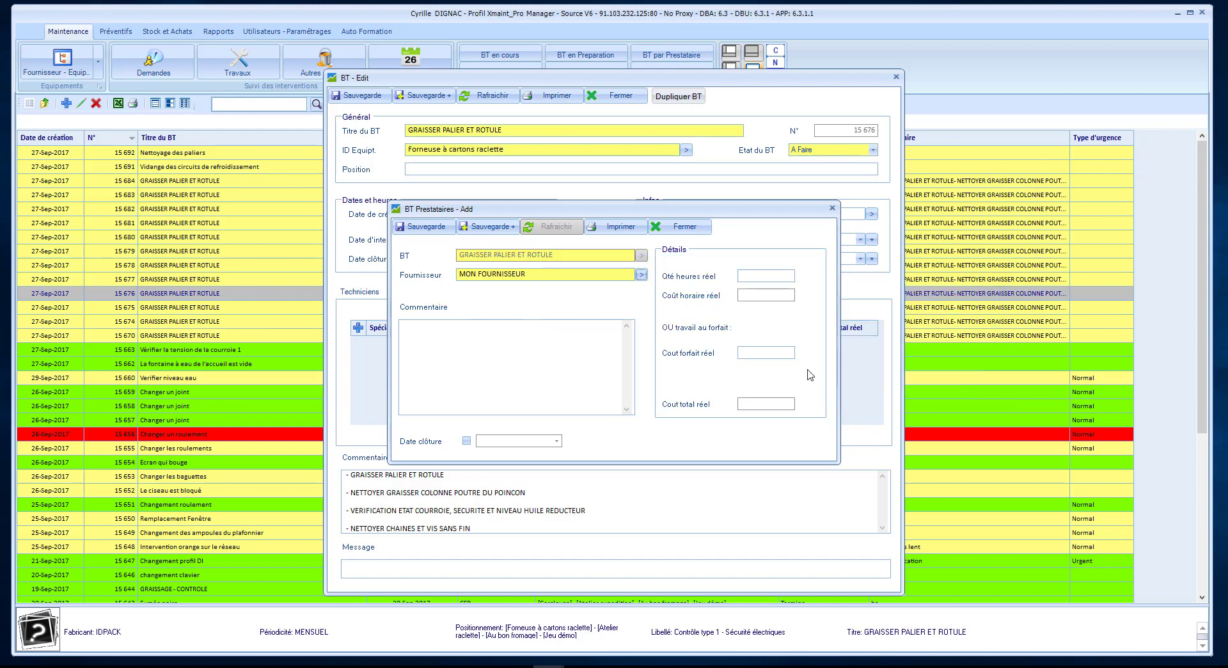
click(786, 276)
text(1)
click(423, 226)
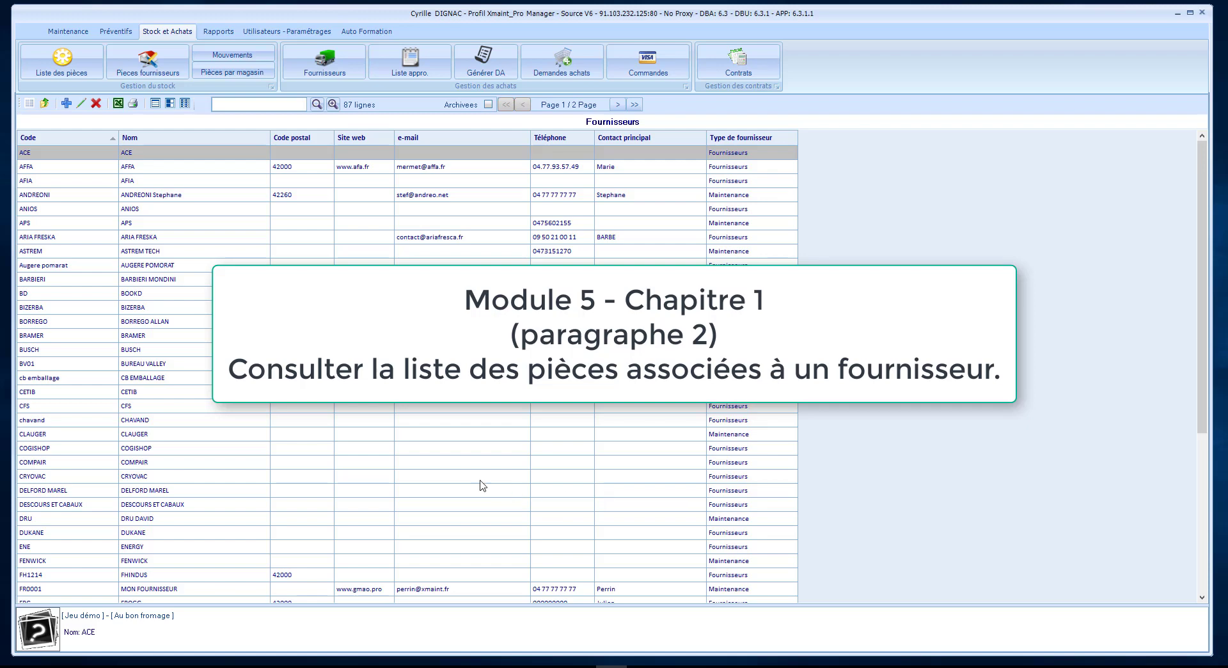
Filter supplier parts by 'cetib' and open the BIC4 Stylo Bic 4 couleurs entry.
click(165, 63)
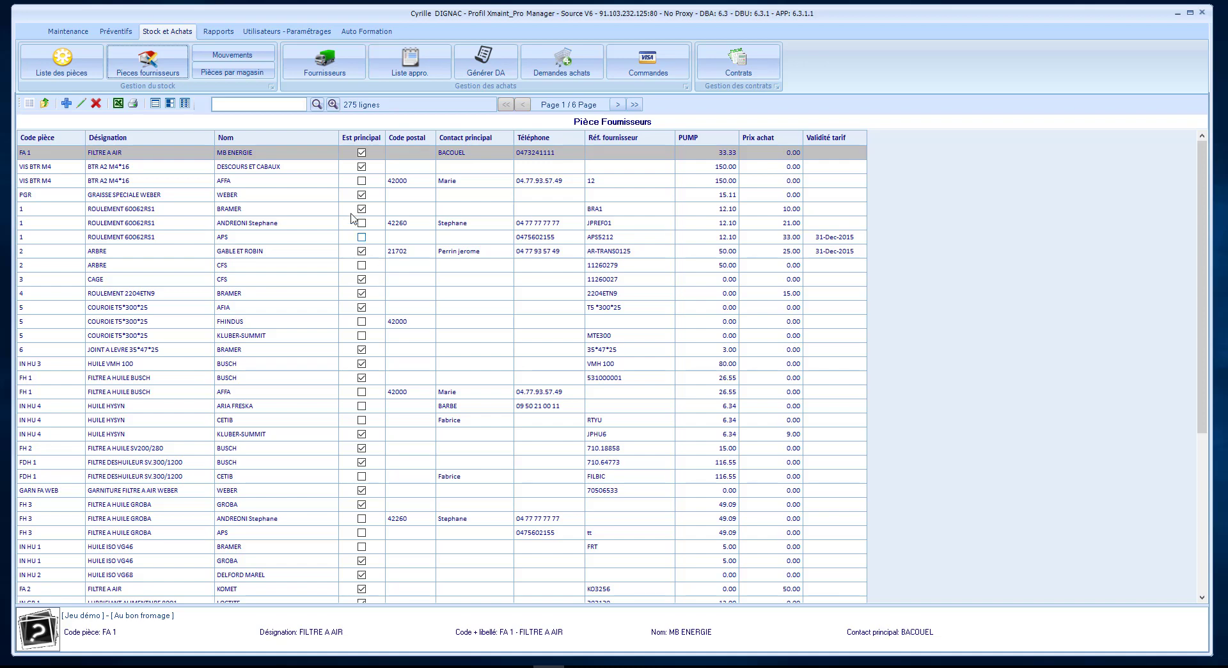
click(244, 106)
text(cetib)
click(317, 104)
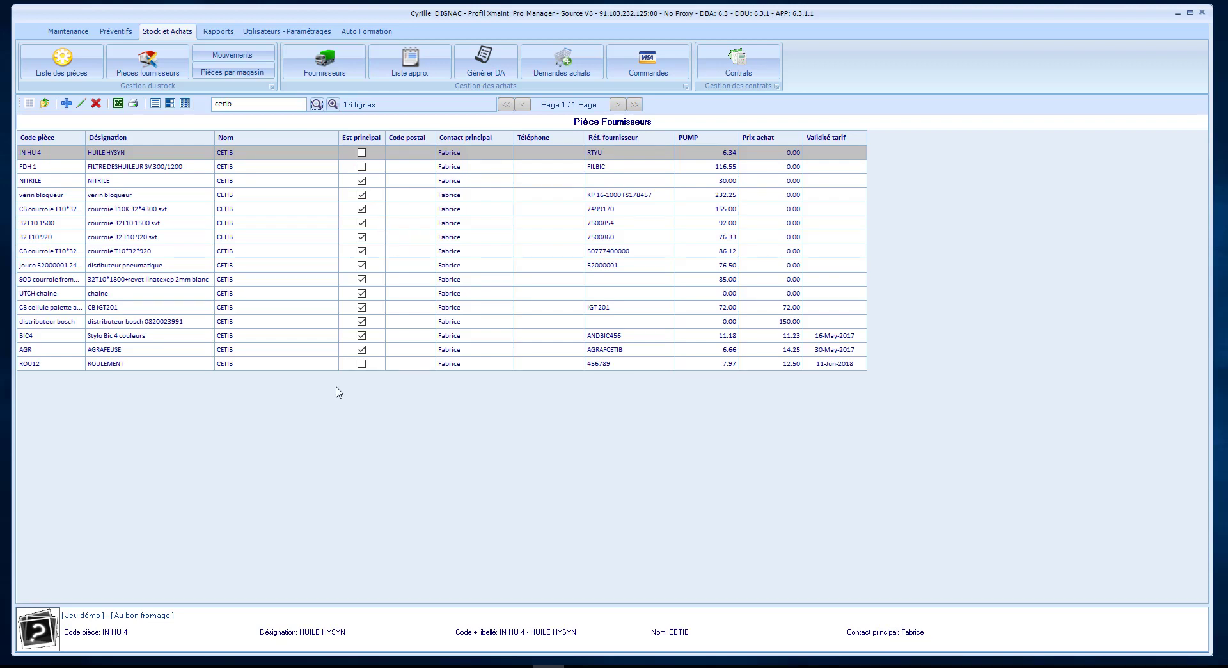
click(197, 341)
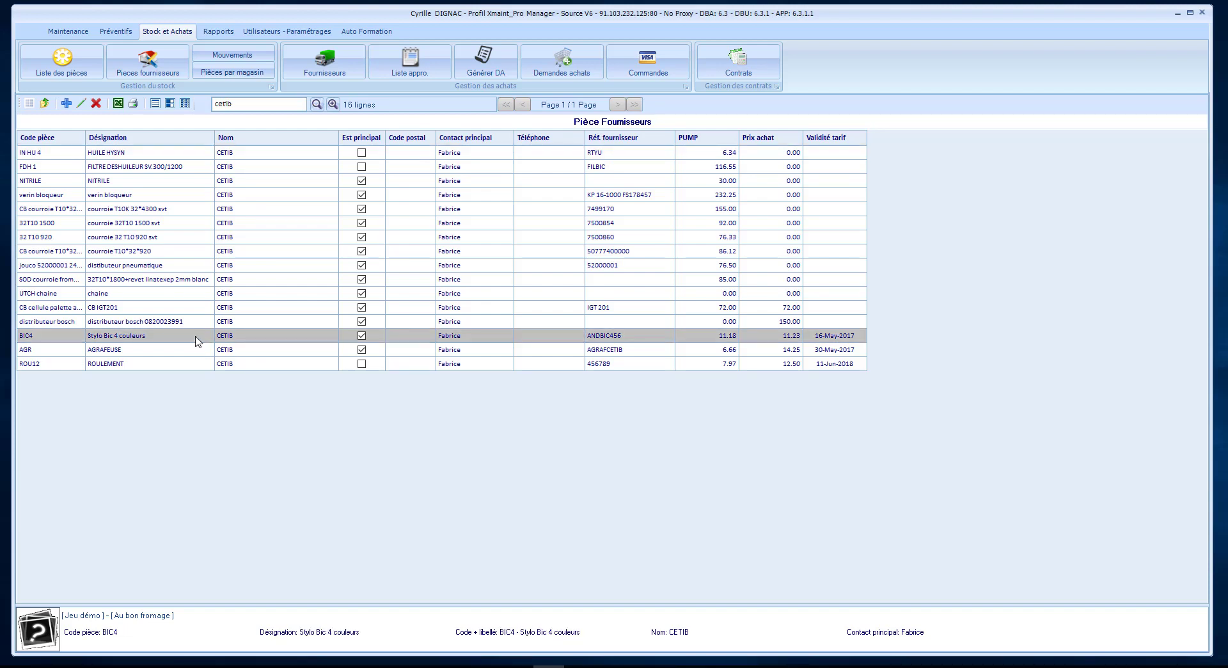
double_click(197, 341)
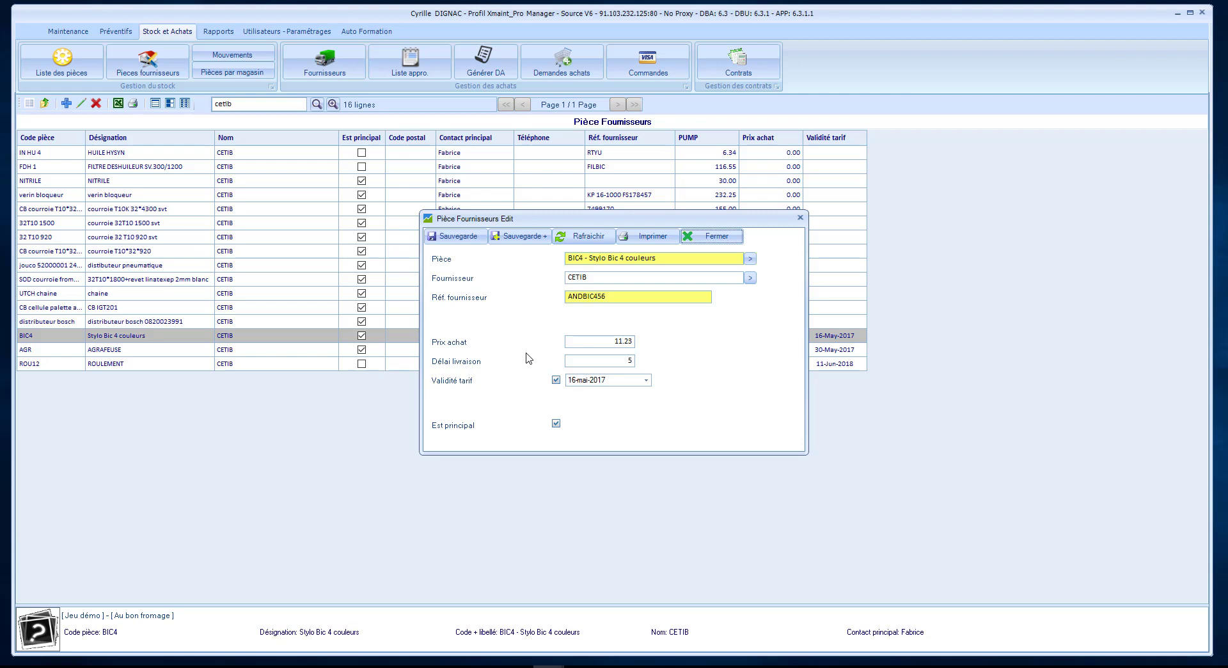
Open the full BIC4 part record from the Pièce field and view its Fournisseur tab.
click(597, 258)
double_click(598, 259)
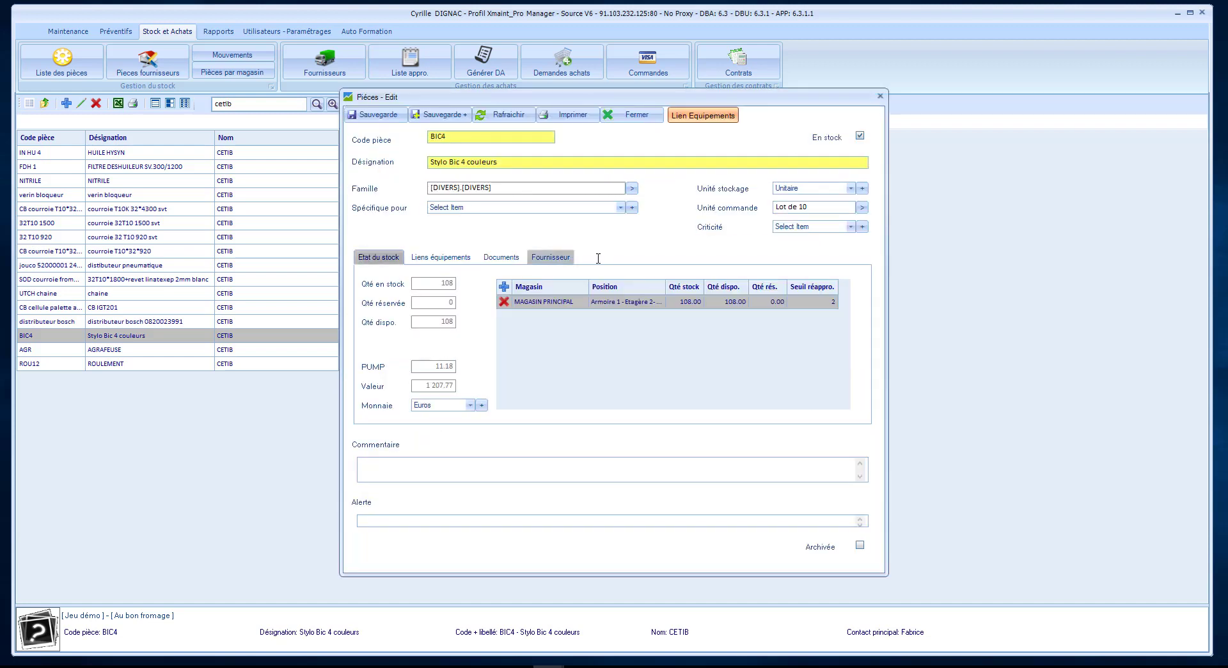
click(556, 258)
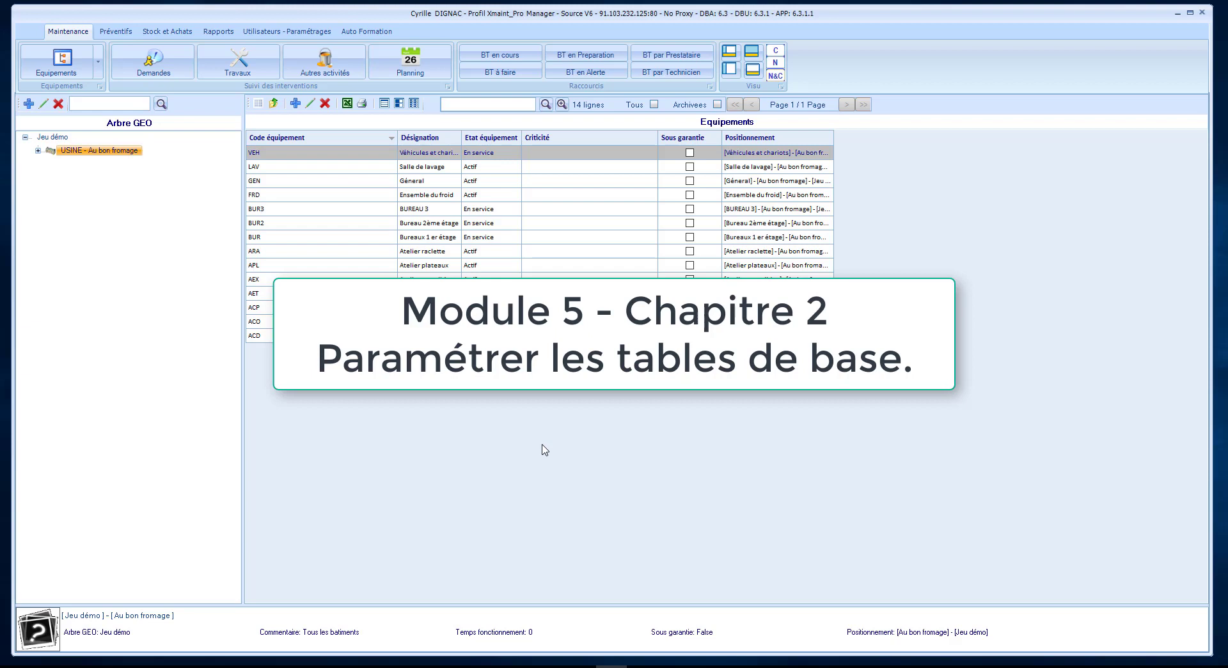
In settings, inspect the CONTRAT DE MAINTENANCE specialty, then view supplier families and the country list.
click(297, 31)
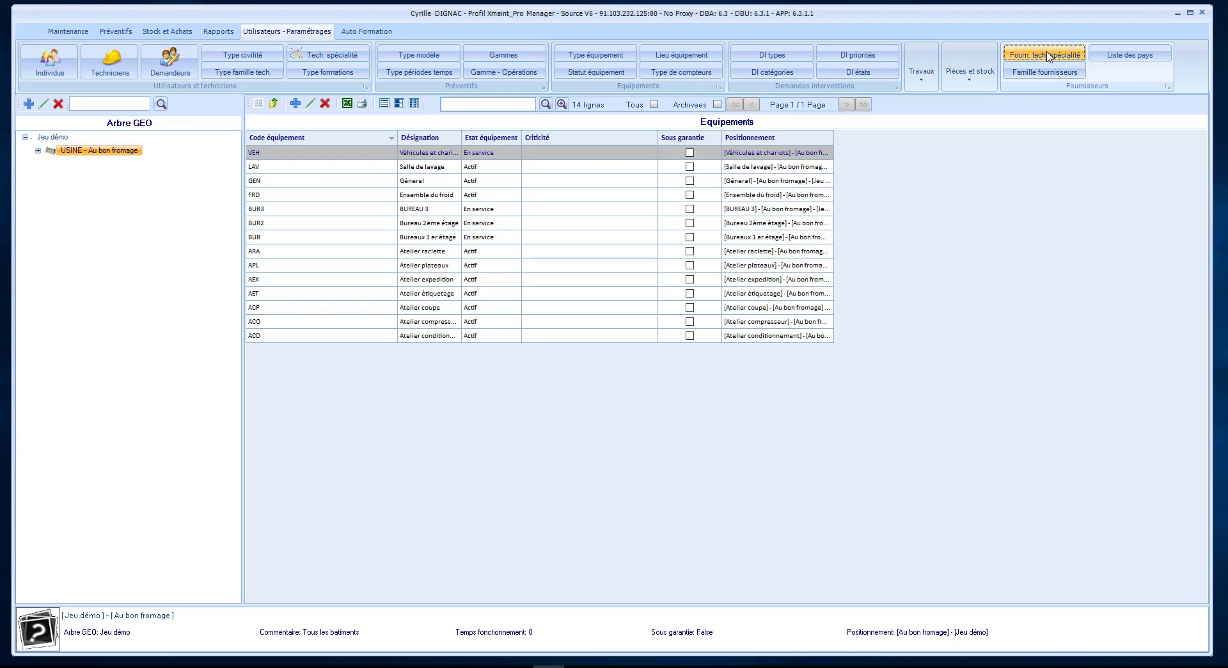
click(1048, 56)
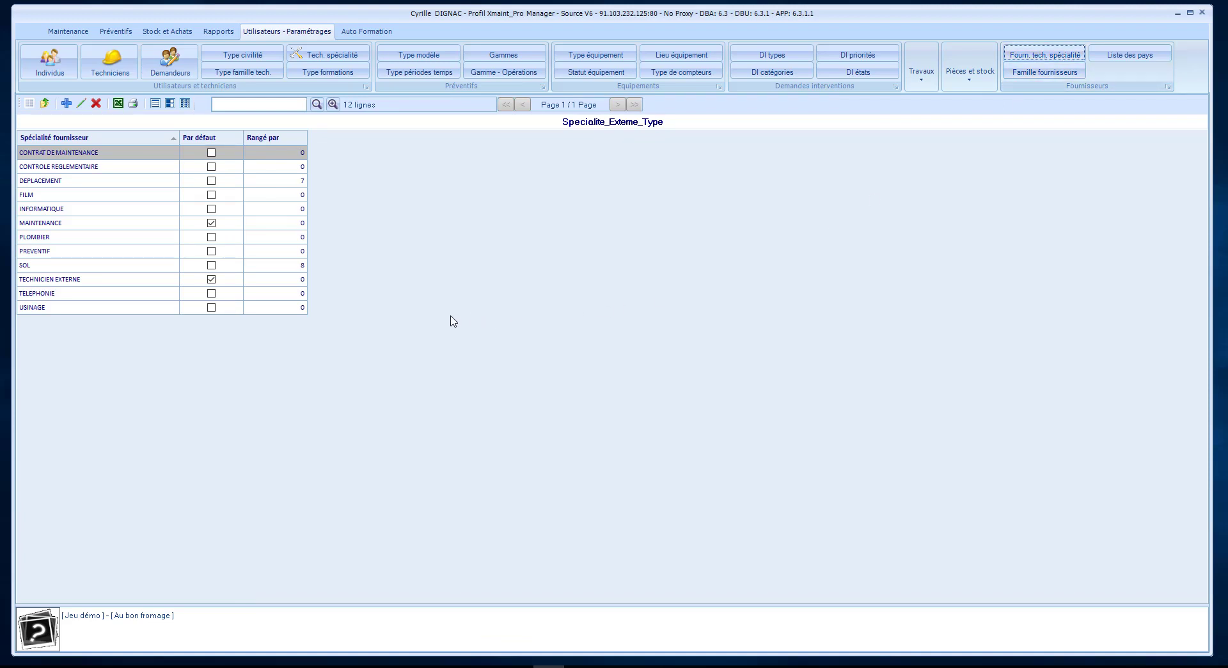
double_click(96, 158)
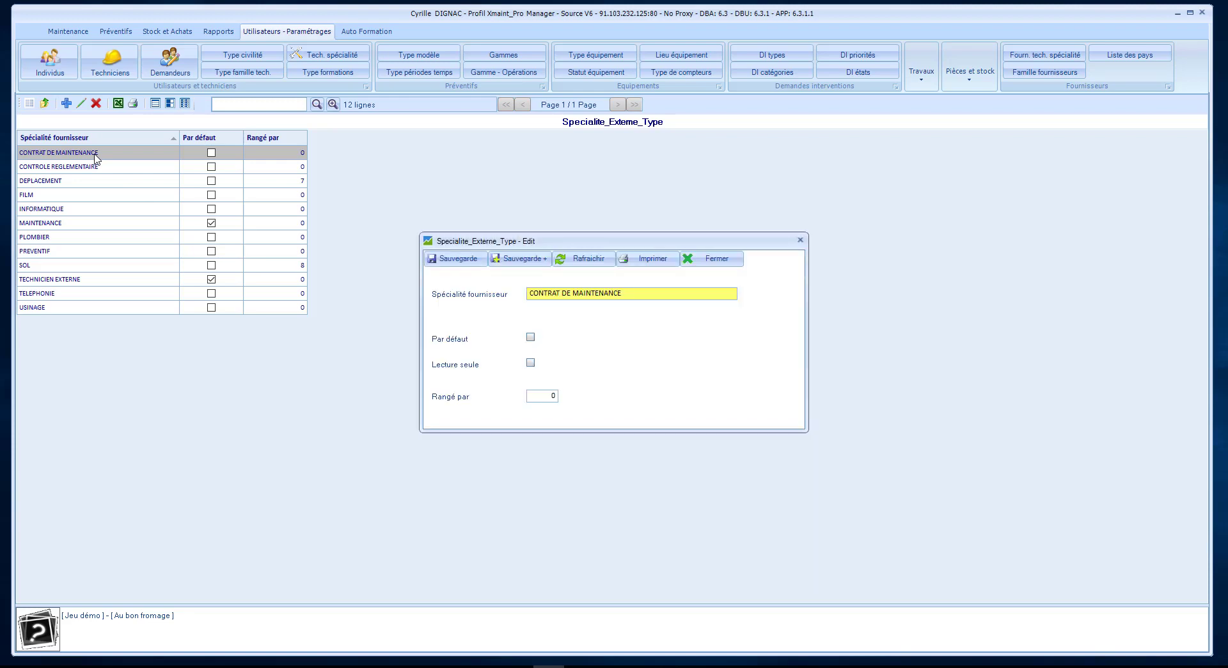
click(800, 241)
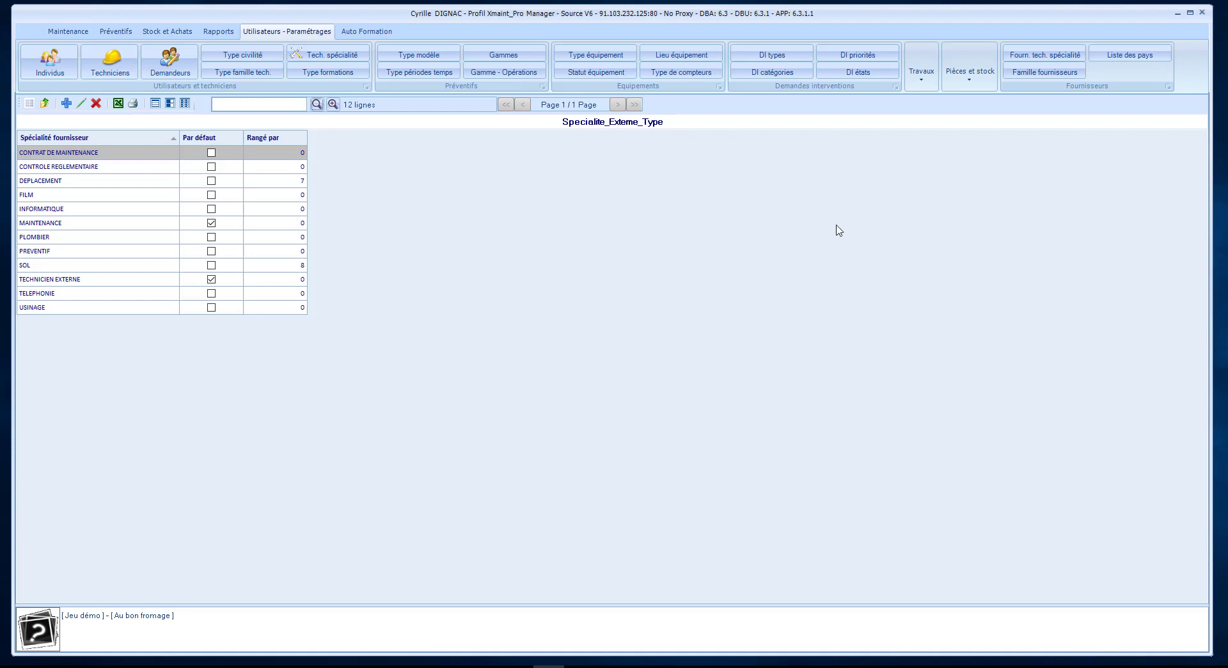
click(1061, 74)
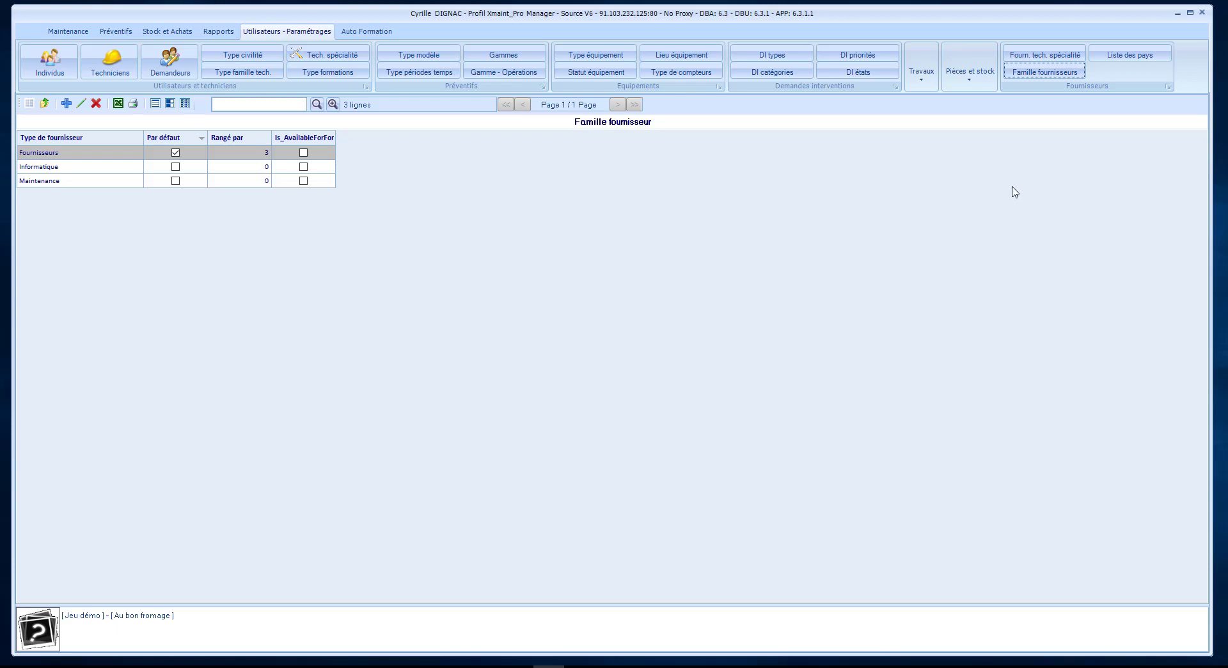
click(1116, 55)
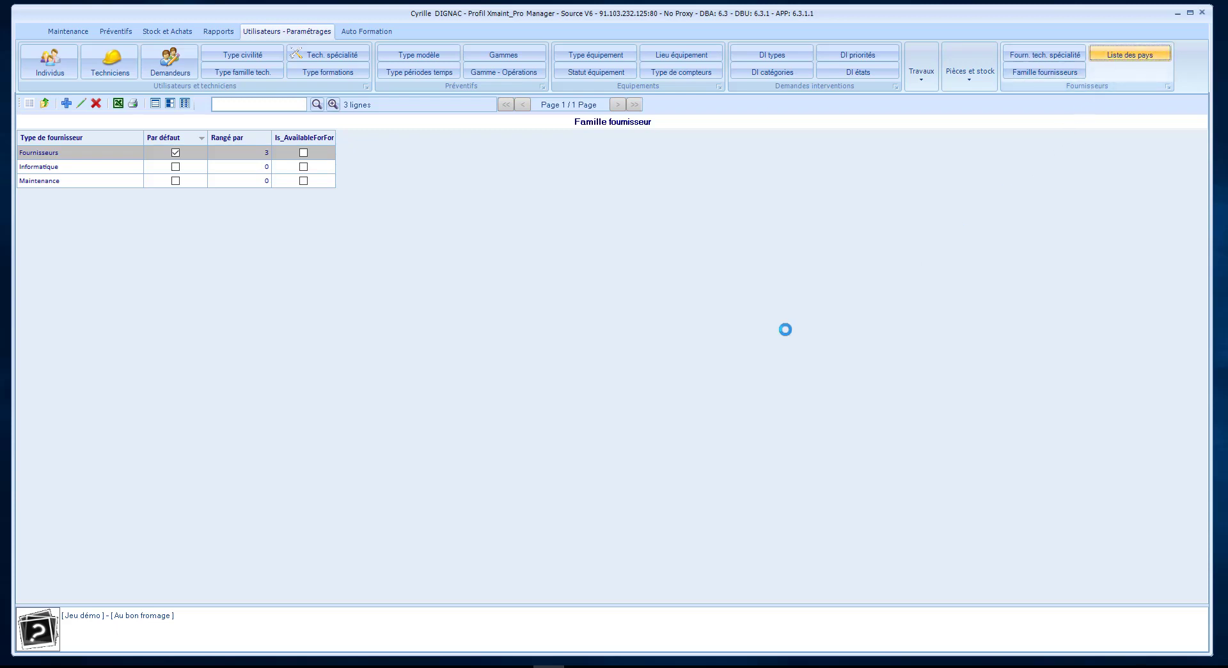